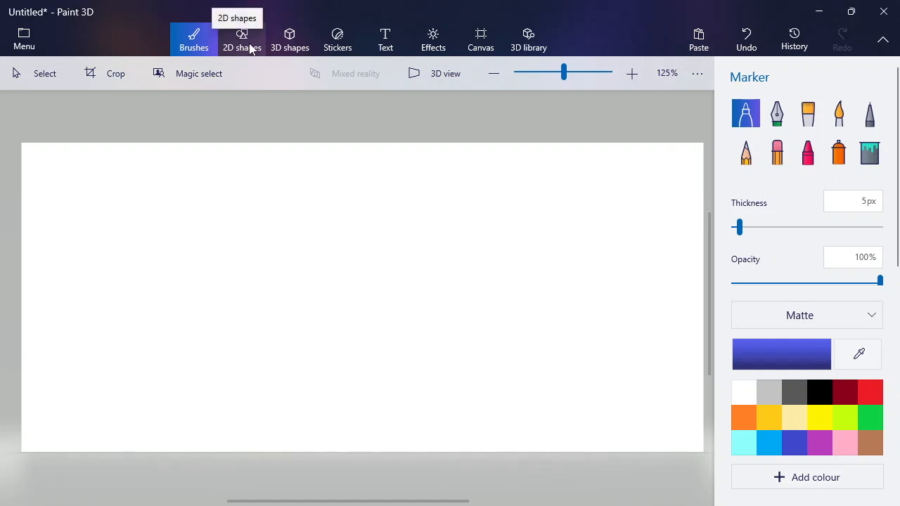
# - Activate the Text tool, switch it to 3D text and return it to 2D text mode
pyautogui.click(386, 47)
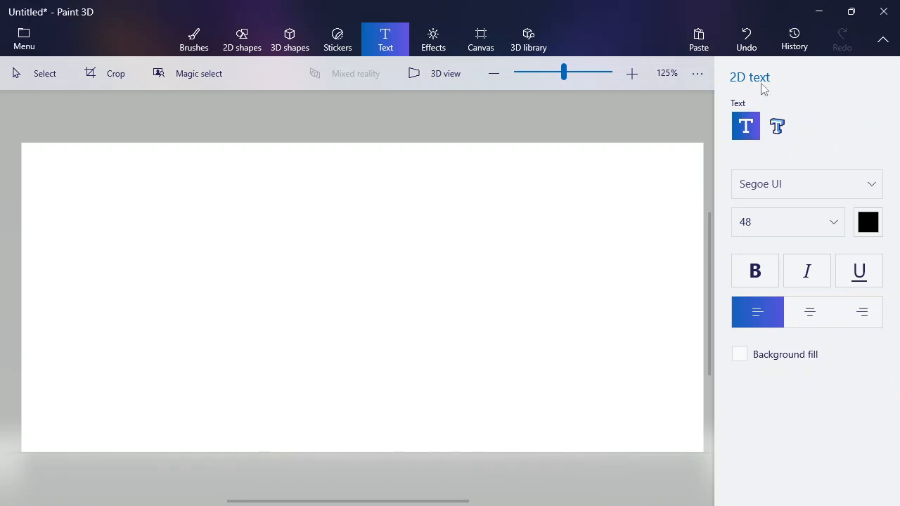
pyautogui.click(777, 133)
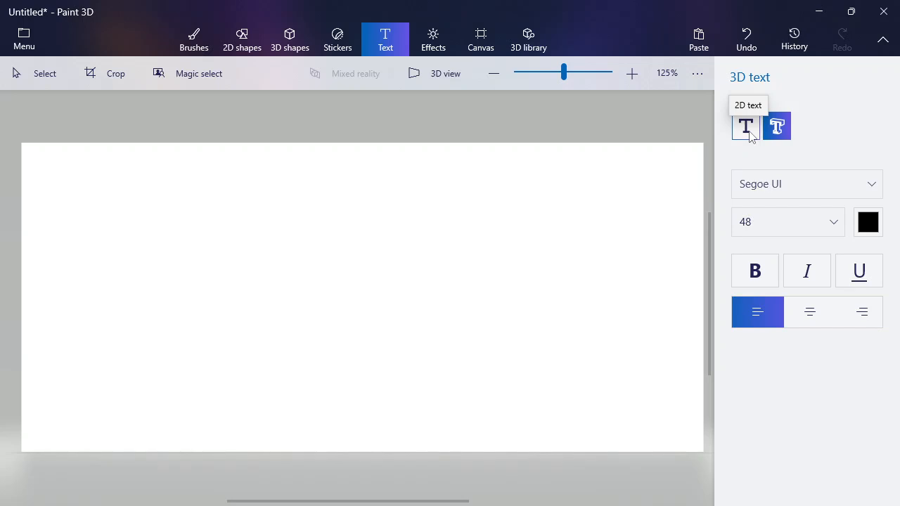
pyautogui.click(755, 136)
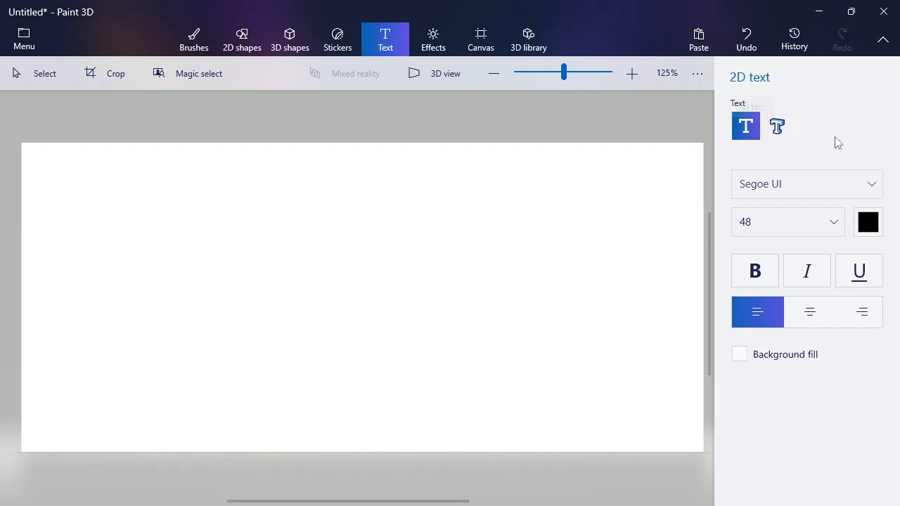
# - Examine the available fonts, sizes and colours for 2D text, keeping Segoe UI, size 48 and black
pyautogui.click(871, 190)
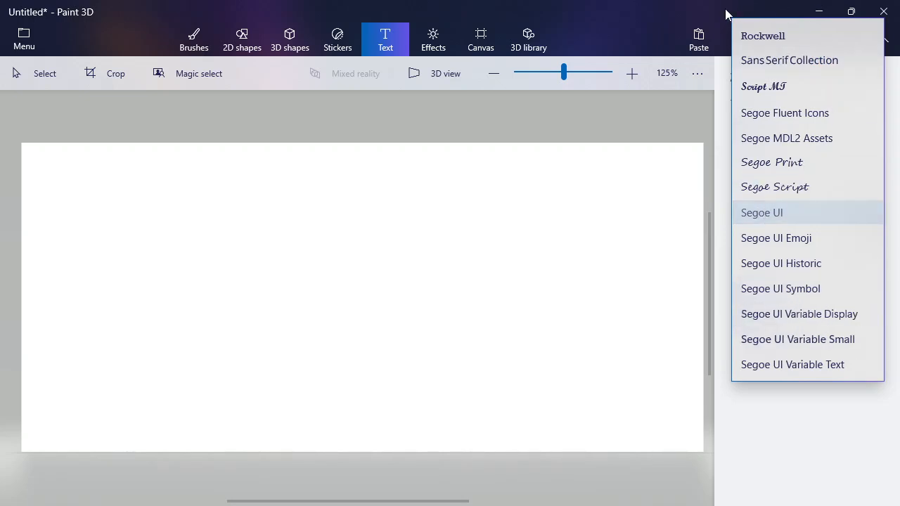
pyautogui.click(823, 214)
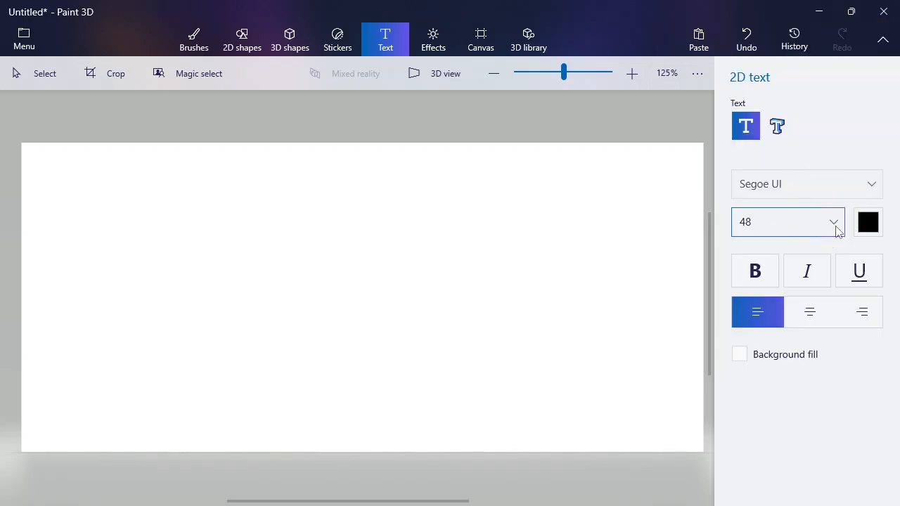
pyautogui.click(835, 225)
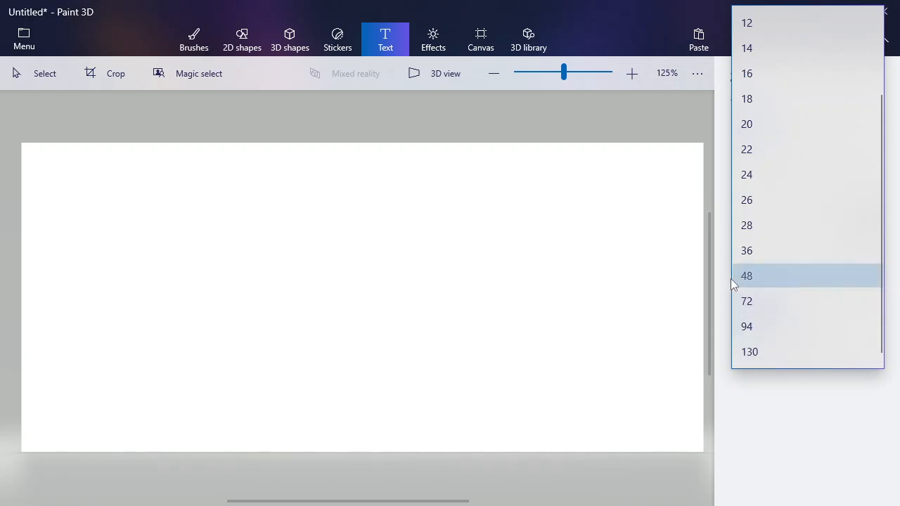
pyautogui.click(776, 280)
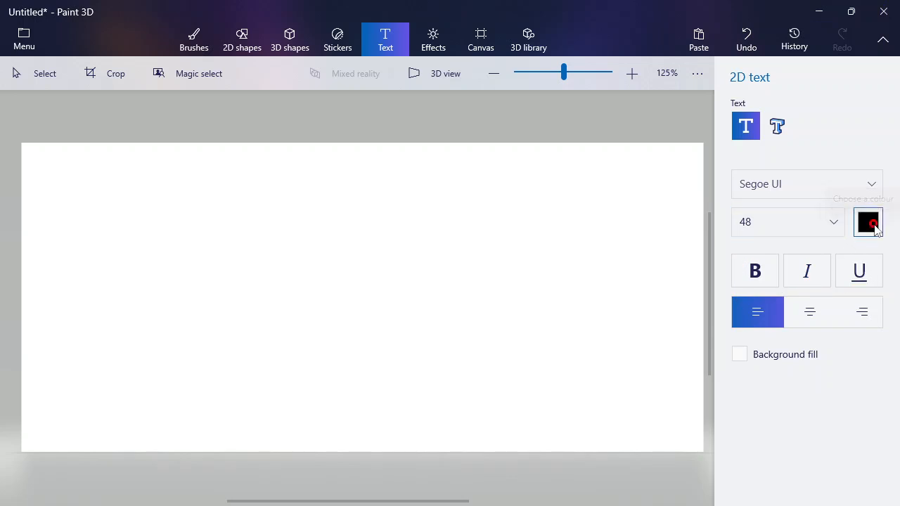
pyautogui.click(875, 230)
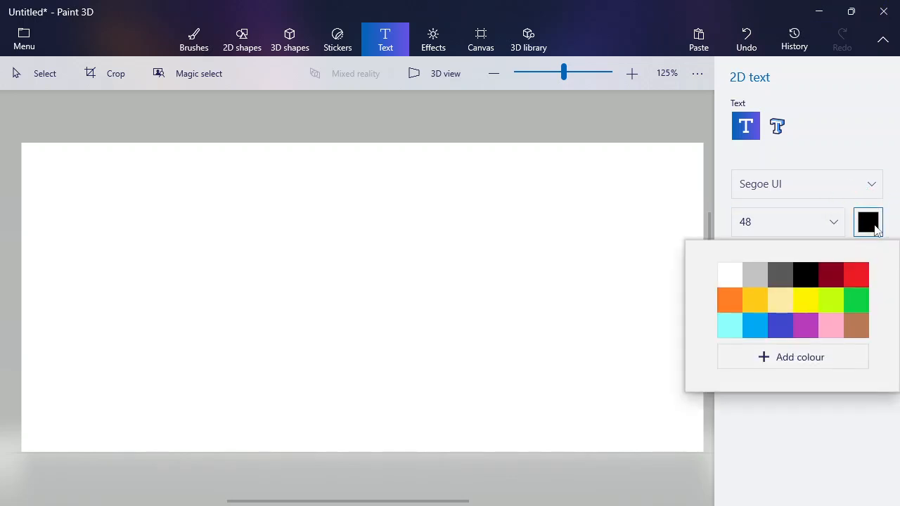
pyautogui.click(875, 231)
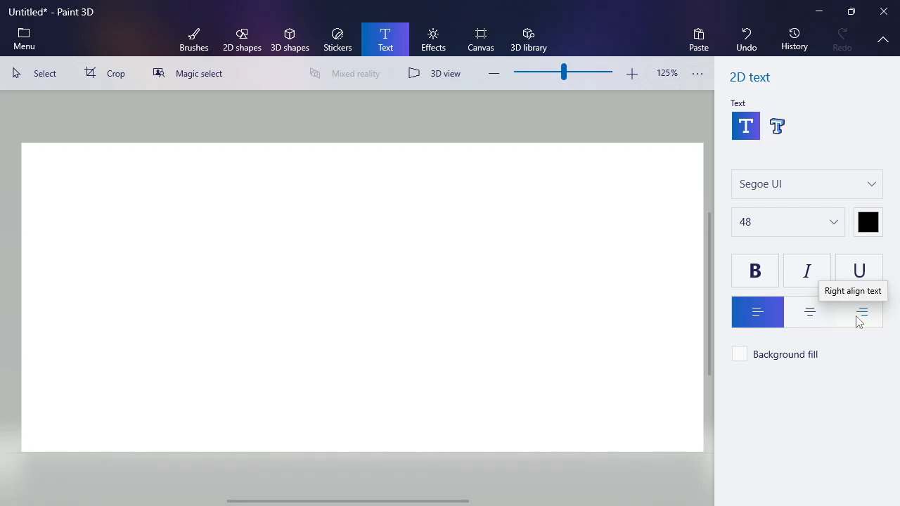
# - Try the text background fill, look at its colour choices, and switch the fill off again
pyautogui.click(740, 355)
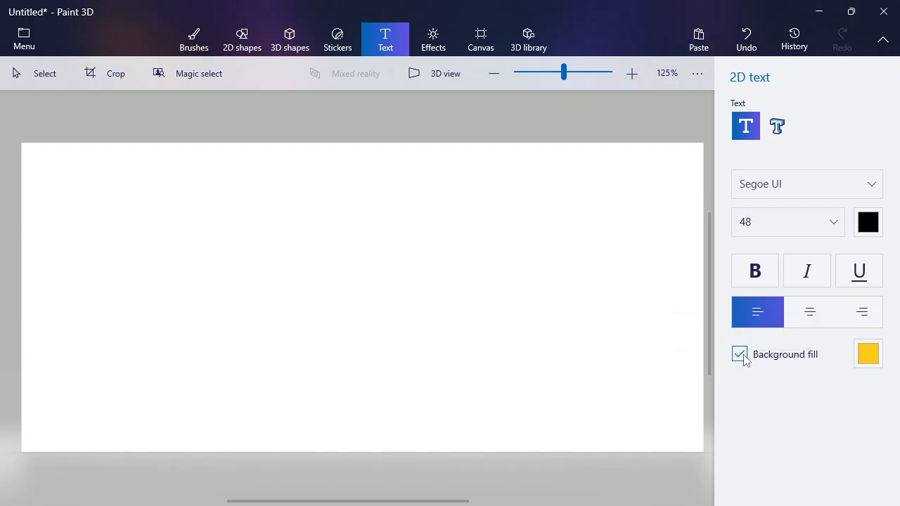
pyautogui.click(868, 355)
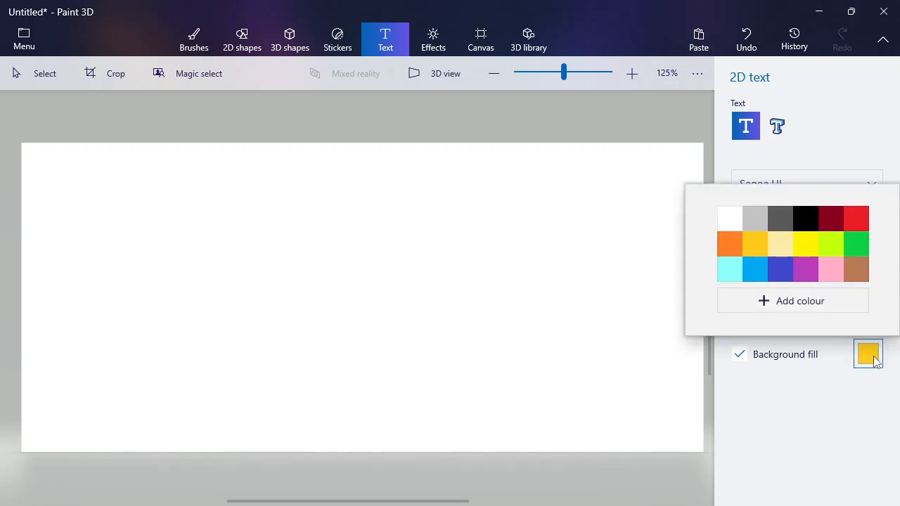
pyautogui.click(873, 358)
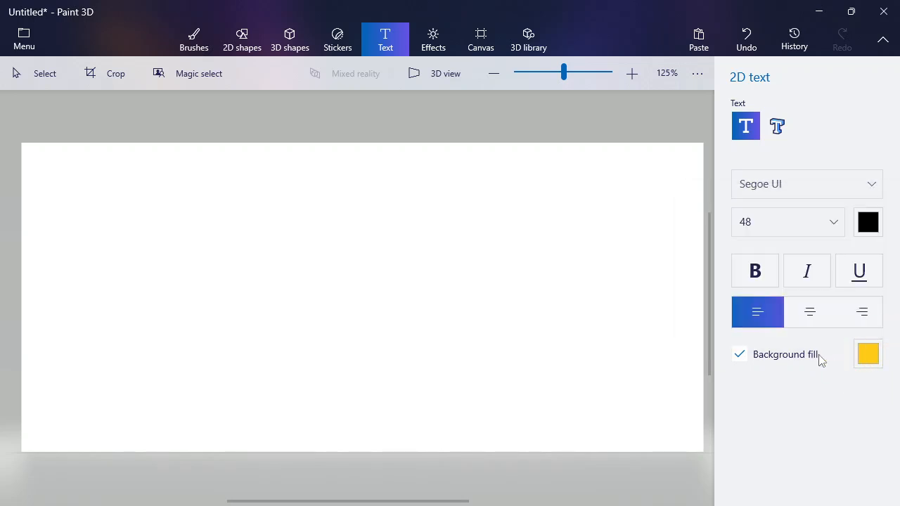
pyautogui.click(740, 355)
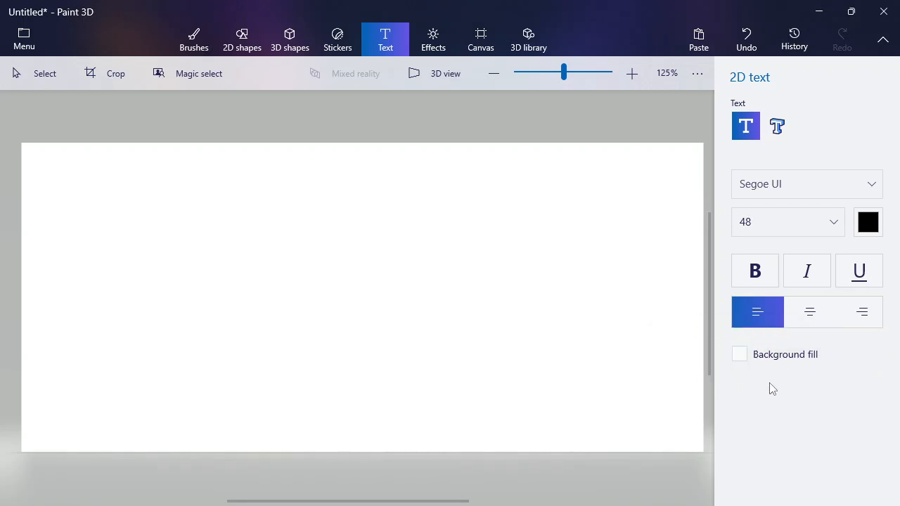
# - Draw a wide 2D text box across the upper part of the canvas and enter the word "Computer" in it
pyautogui.click(744, 126)
pyautogui.moveTo(57, 165); pyautogui.dragTo(604, 342)
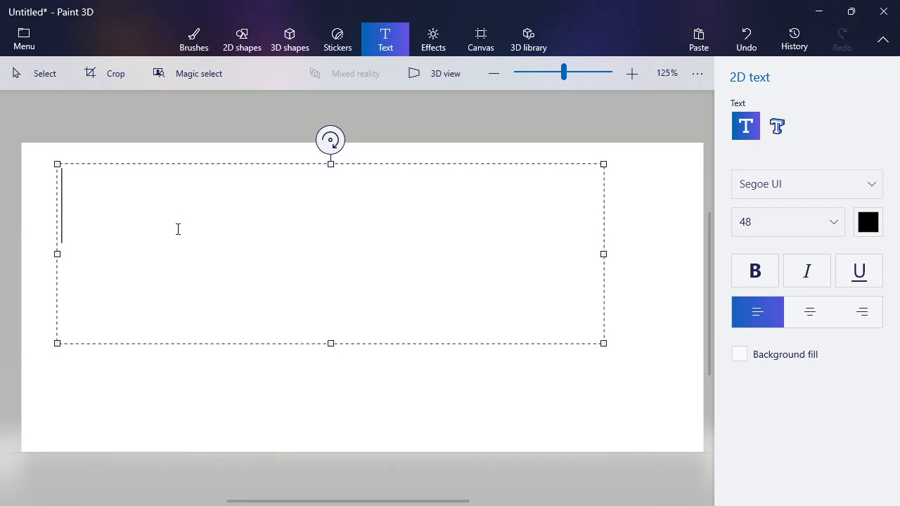
pyautogui.write('Comput')
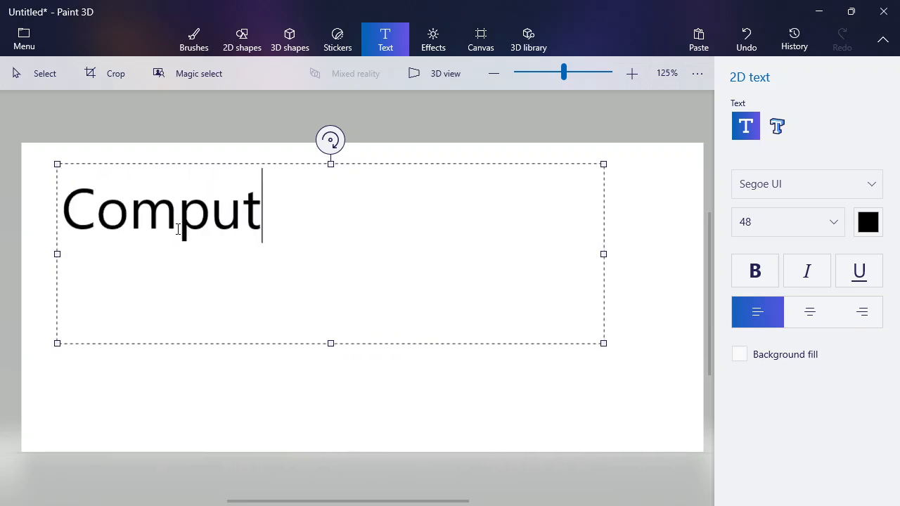
pyautogui.write('er')
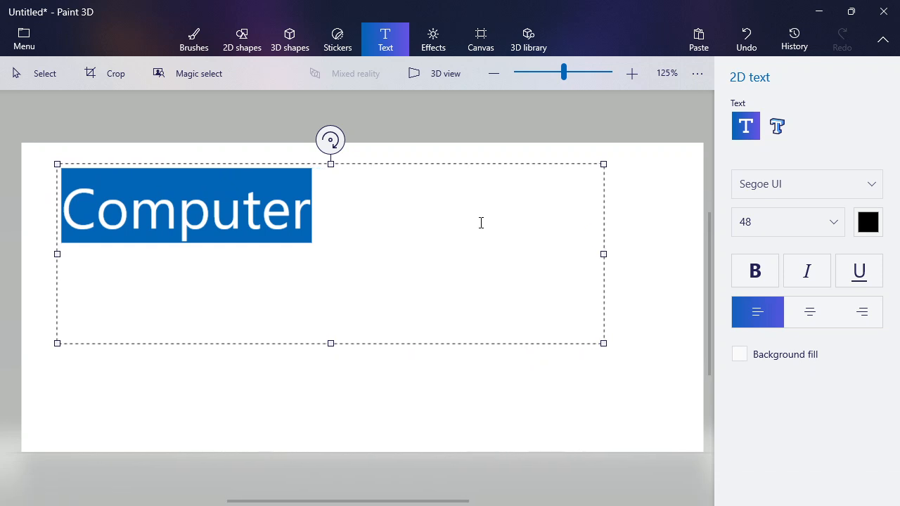
# - Set the font of the selected word "Computer" to Snap ITC
pyautogui.click(870, 186)
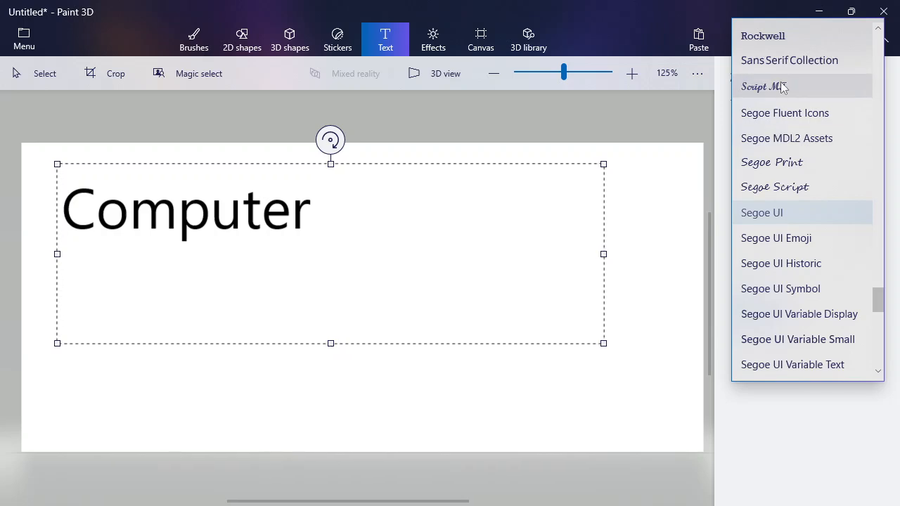
pyautogui.scroll(-4, 810, 336)
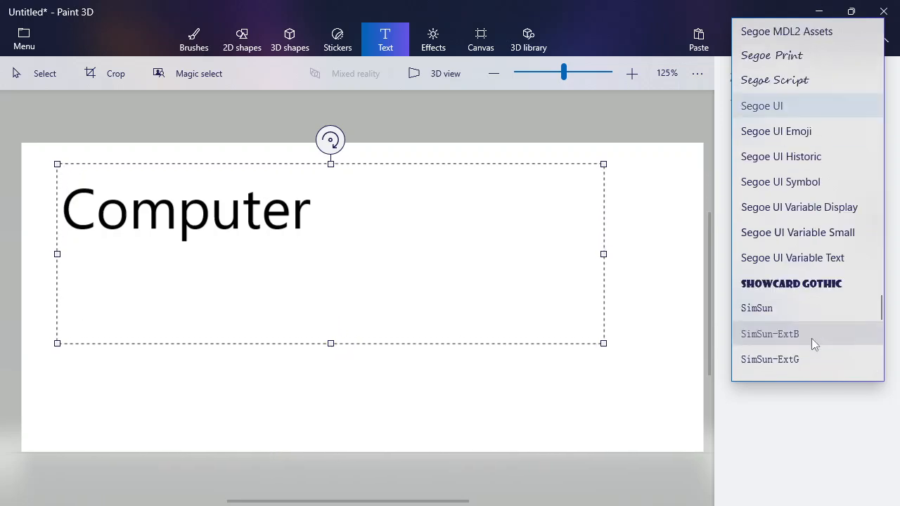
pyautogui.scroll(-3, 807, 316)
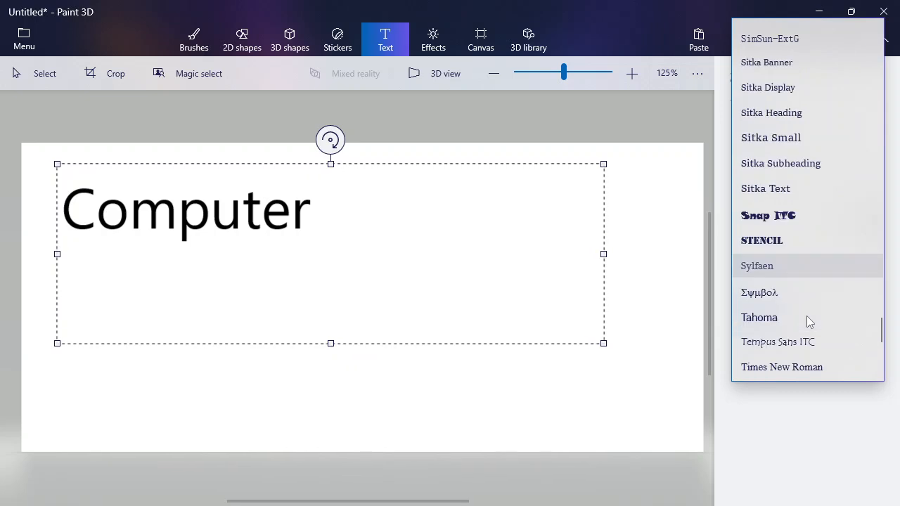
pyautogui.click(787, 216)
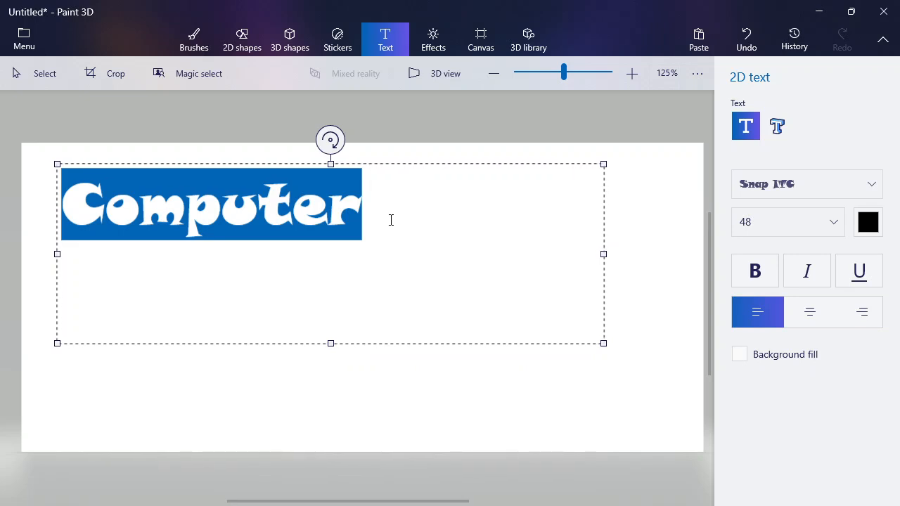
# - Set the size of the word "Computer" to 72 and its colour to red
pyautogui.click(837, 223)
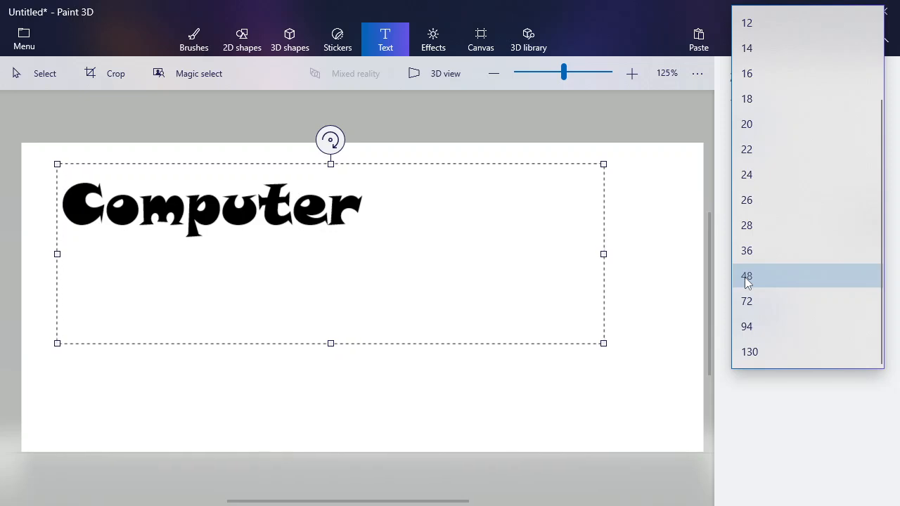
pyautogui.click(757, 304)
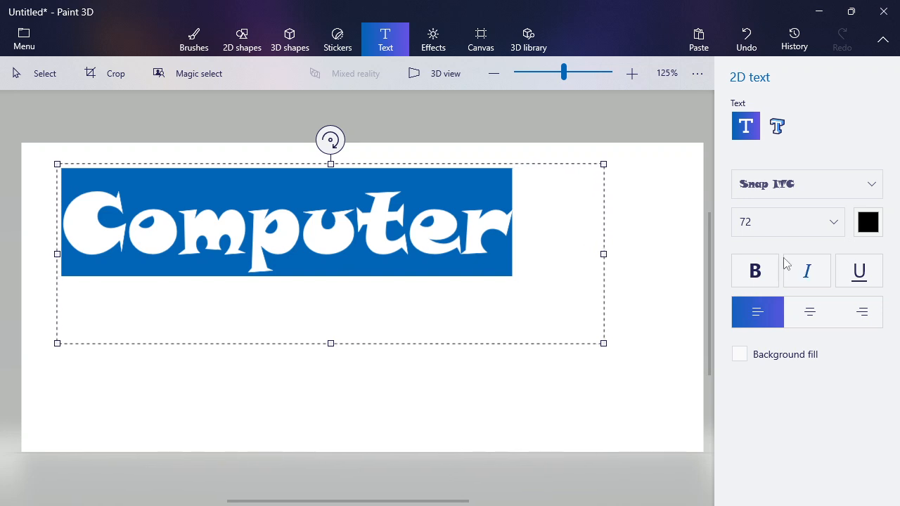
pyautogui.click(868, 231)
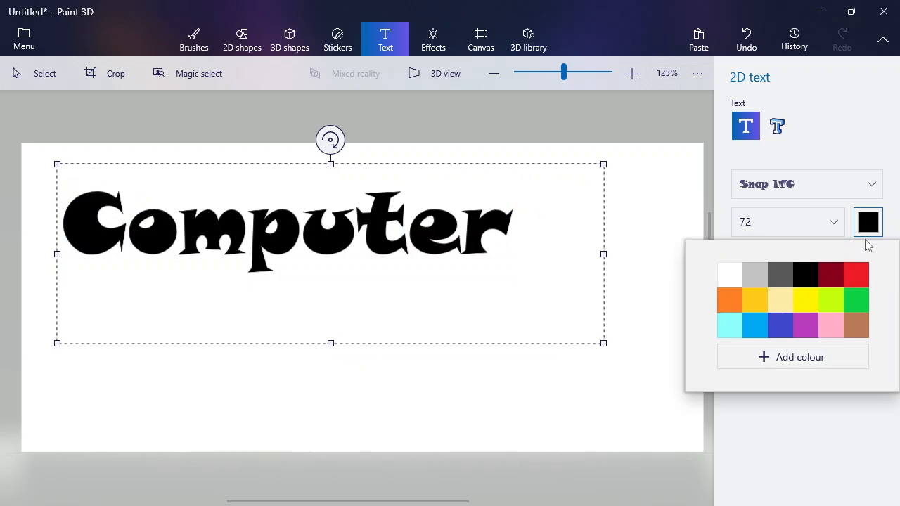
pyautogui.click(857, 279)
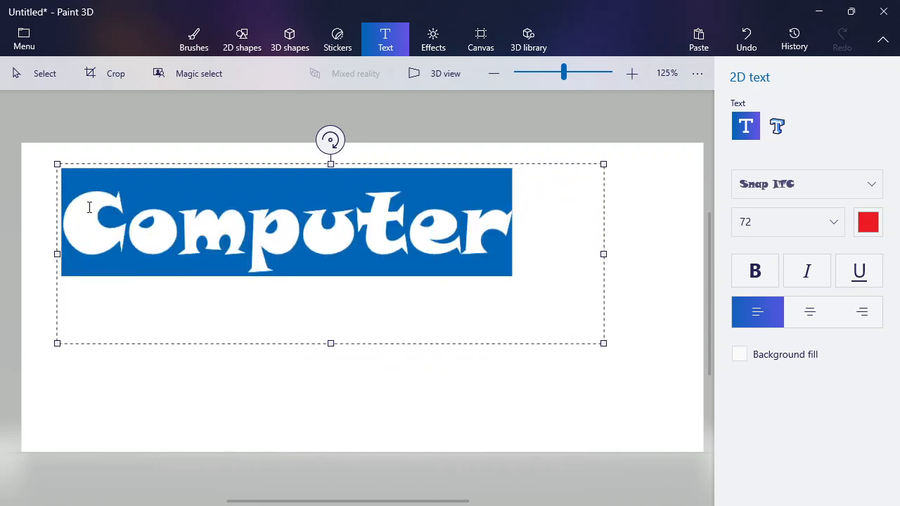
# - Try bold formatting on the word "Computer" and switch it off again
pyautogui.click(755, 280)
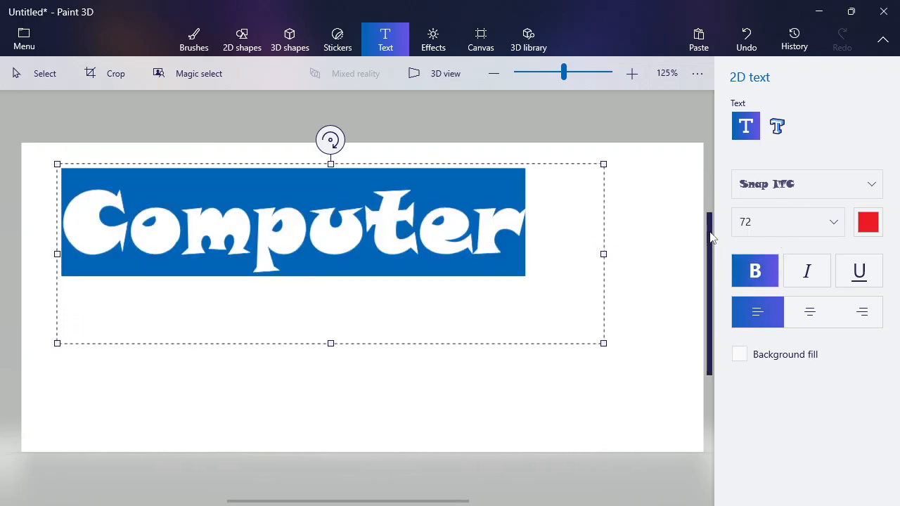
pyautogui.click(752, 276)
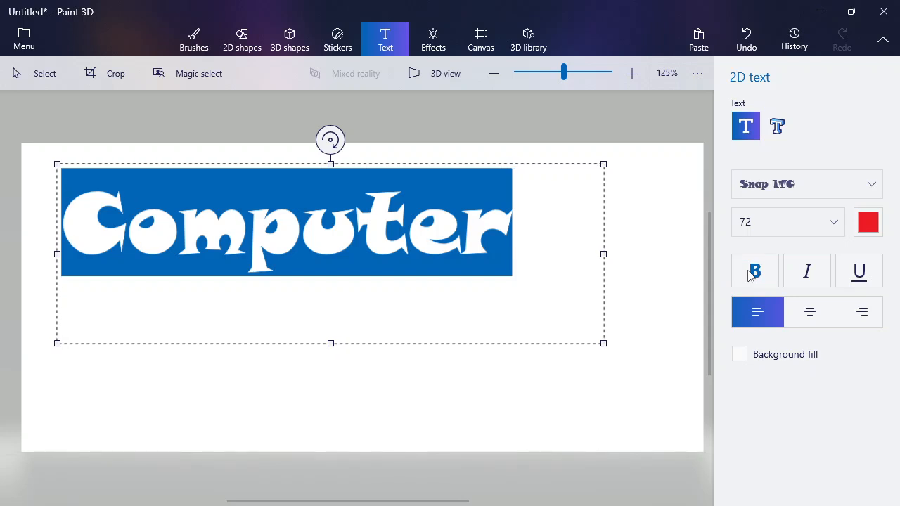
pyautogui.click(755, 276)
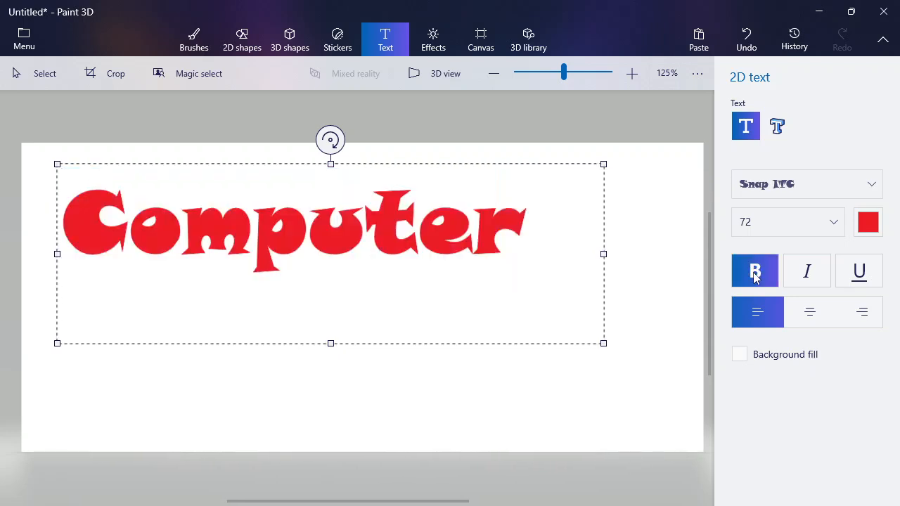
pyautogui.click(753, 274)
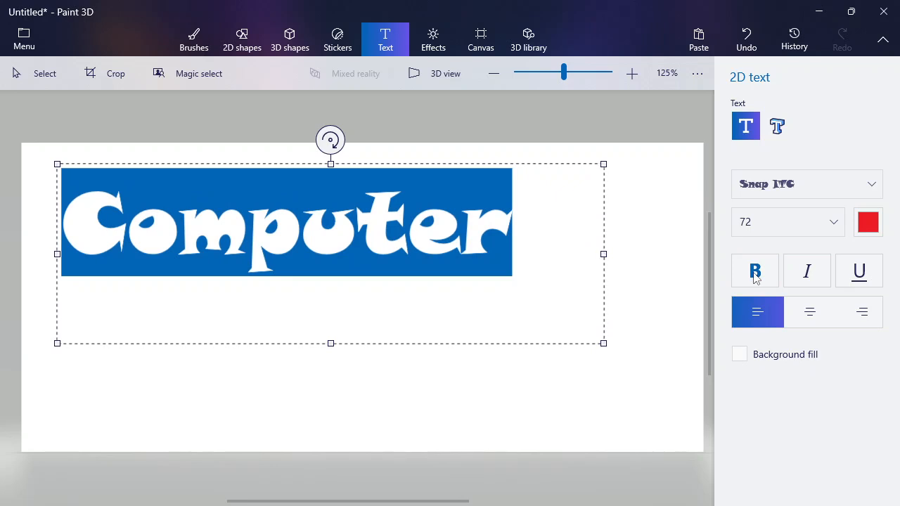
# - Try italic and underline formatting on the word "Computer", switching each one off again
pyautogui.click(807, 276)
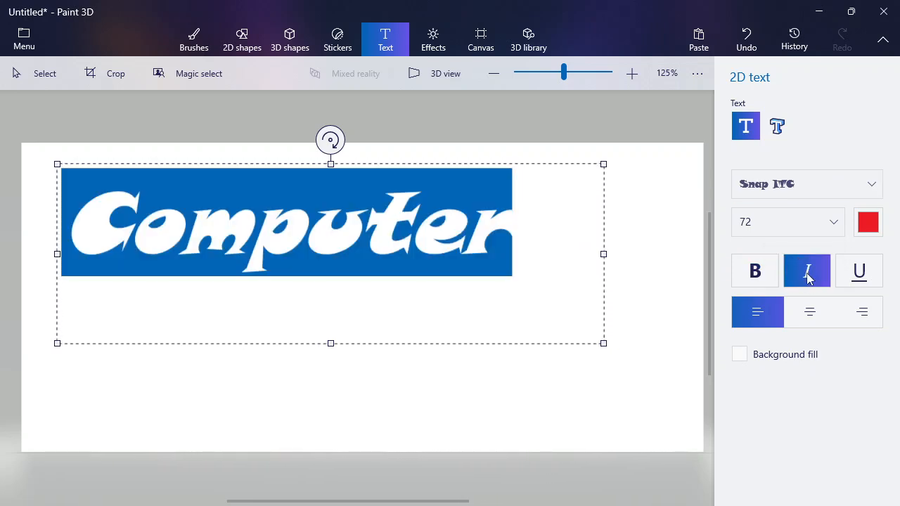
pyautogui.click(807, 275)
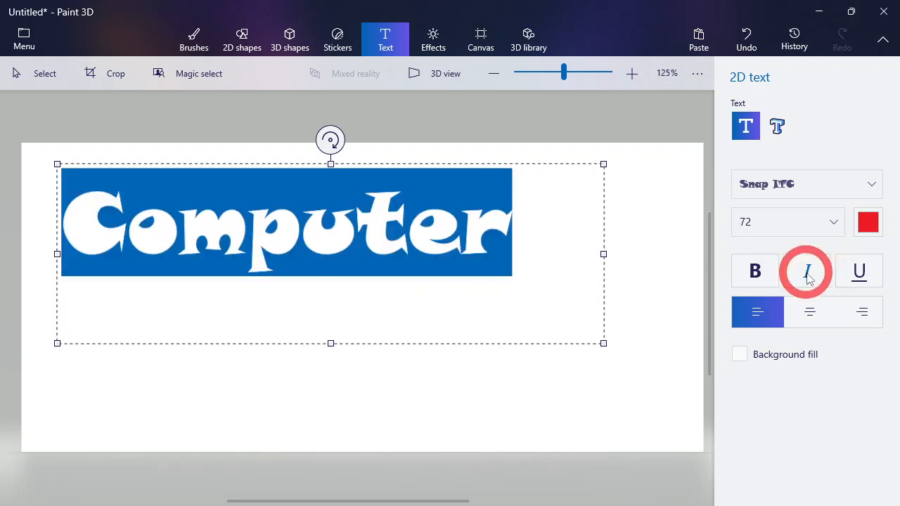
pyautogui.click(807, 276)
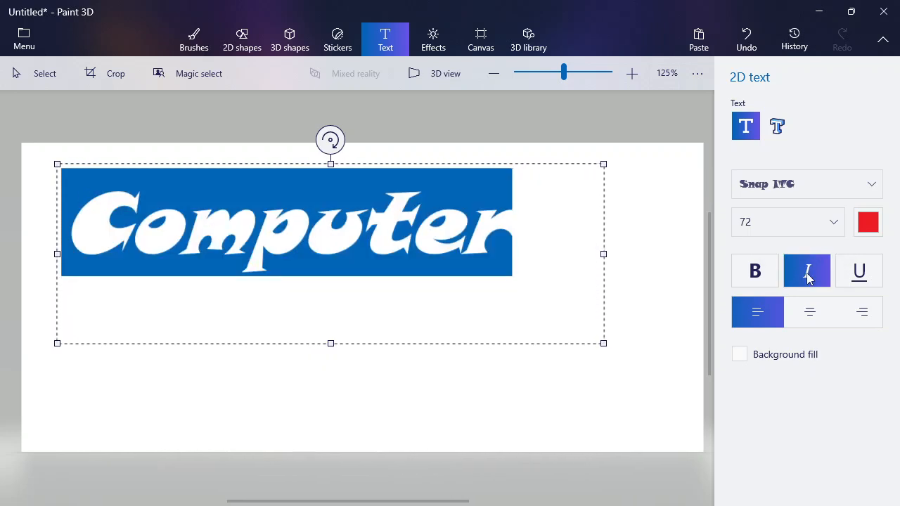
pyautogui.click(808, 276)
pyautogui.click(869, 280)
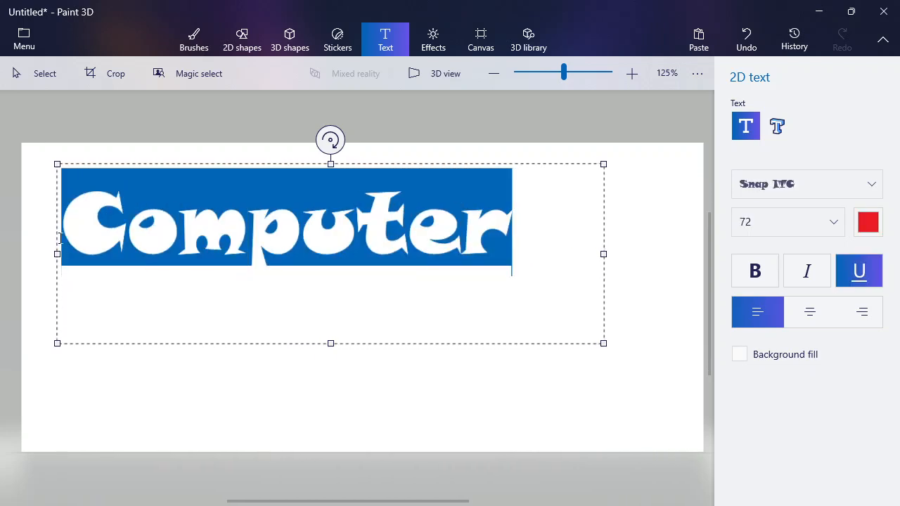
pyautogui.click(860, 274)
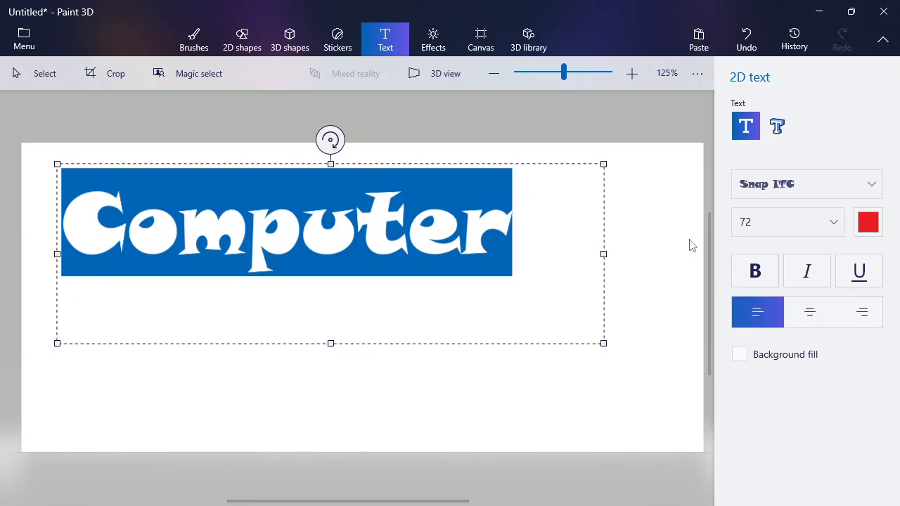
# - Centre the word "Computer" in its text box and widen the box to the canvas's left edge
pyautogui.click(810, 314)
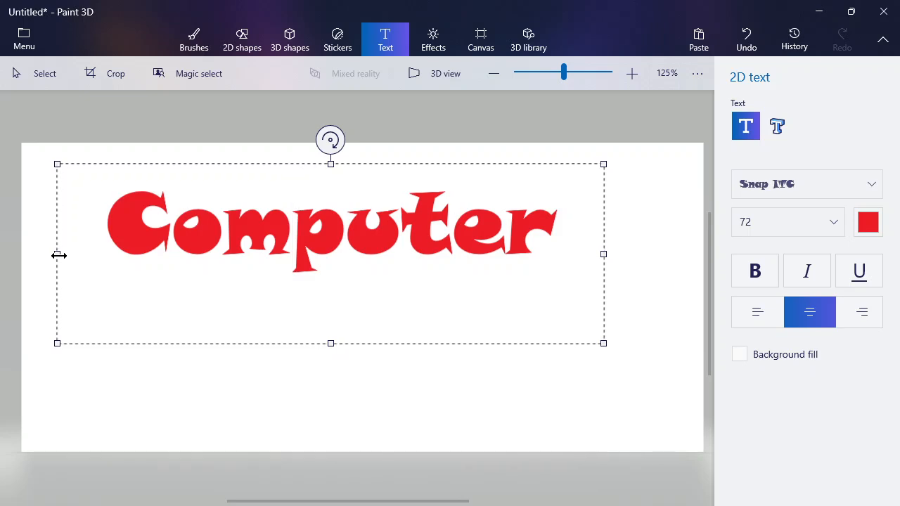
pyautogui.moveTo(58, 255); pyautogui.dragTo(22, 258)
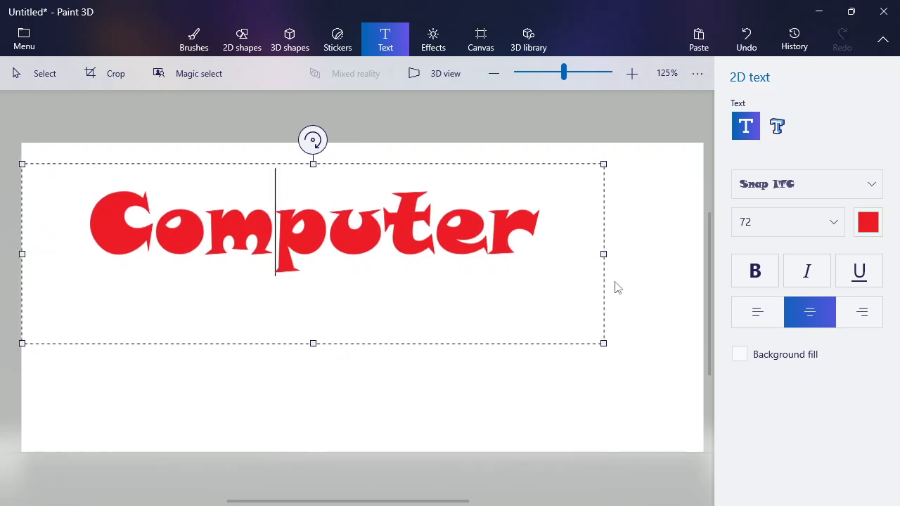
# - Extend the "Computer" text box to the canvas's right edge and raise its upper edge close to the canvas's upper edge
pyautogui.moveTo(602, 254); pyautogui.dragTo(703, 265)
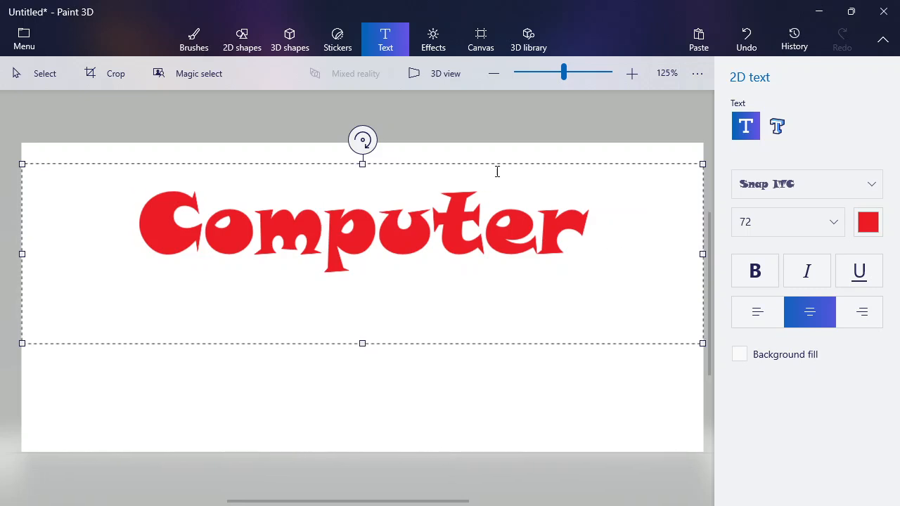
pyautogui.moveTo(361, 170); pyautogui.dragTo(358, 151)
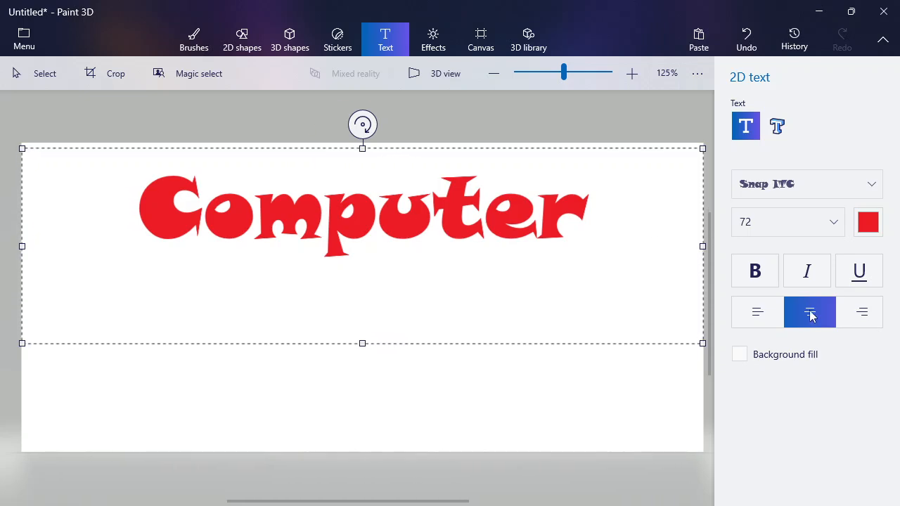
# - Try right and left alignment on the word "Computer" and return it to centre alignment
pyautogui.click(862, 314)
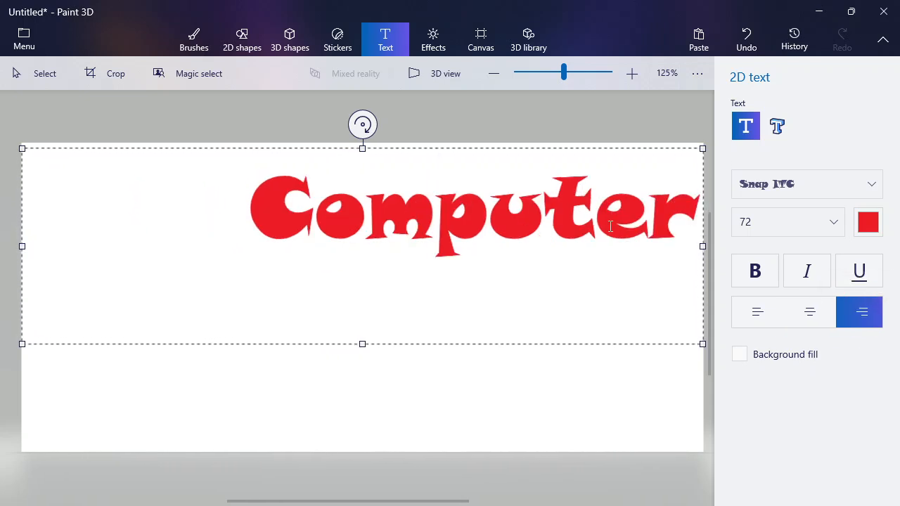
pyautogui.click(815, 320)
pyautogui.click(769, 318)
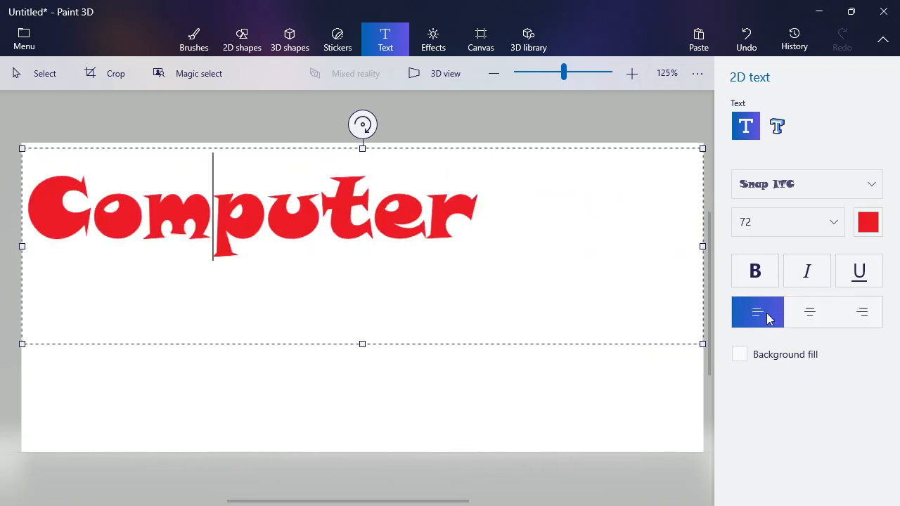
pyautogui.click(808, 317)
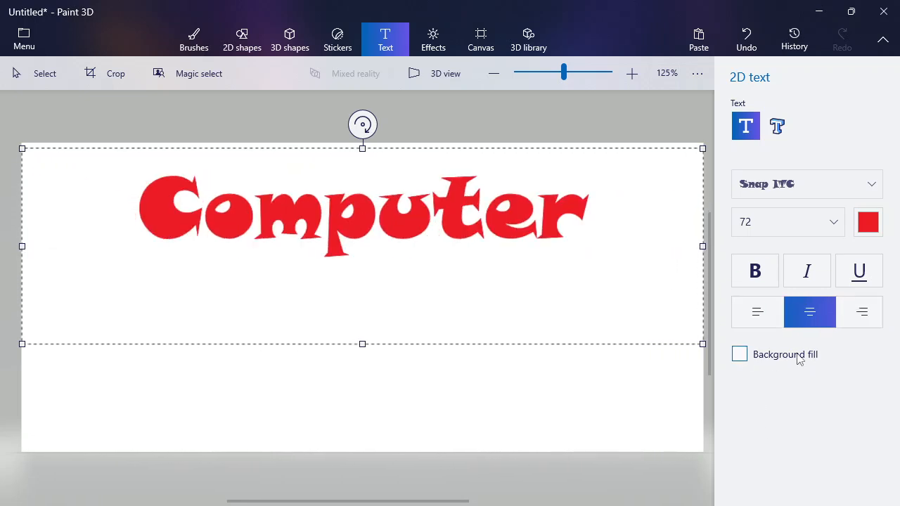
# - Try a background fill behind "Computer", shortening the box and changing the fill to bright yellow, and switch the fill off again
pyautogui.click(740, 355)
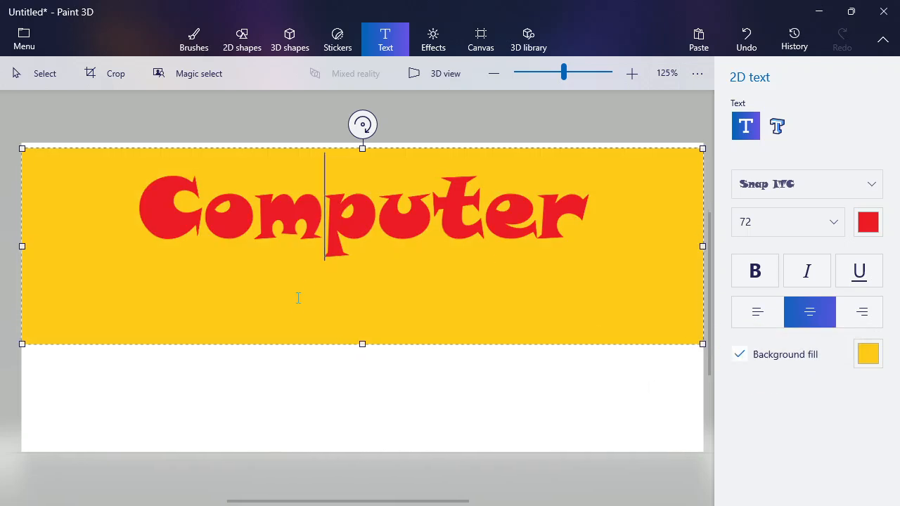
pyautogui.moveTo(355, 344); pyautogui.dragTo(358, 300)
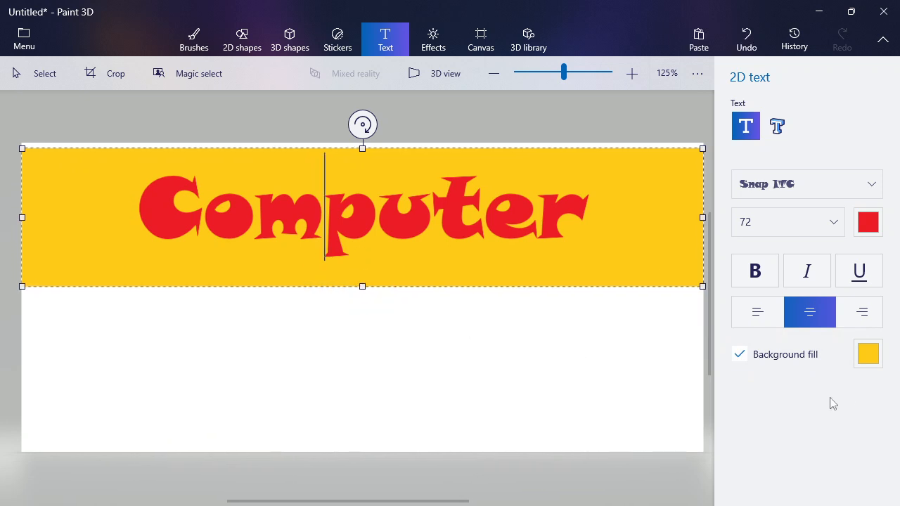
pyautogui.click(868, 355)
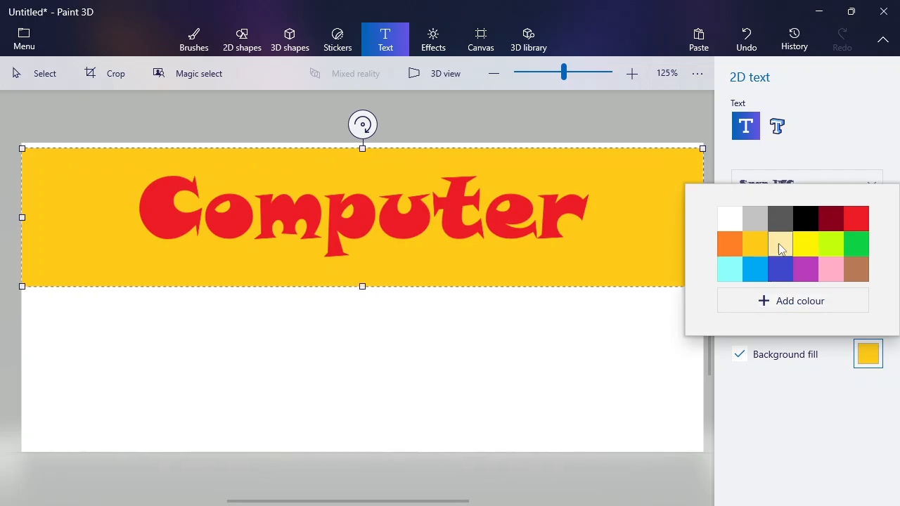
pyautogui.click(805, 244)
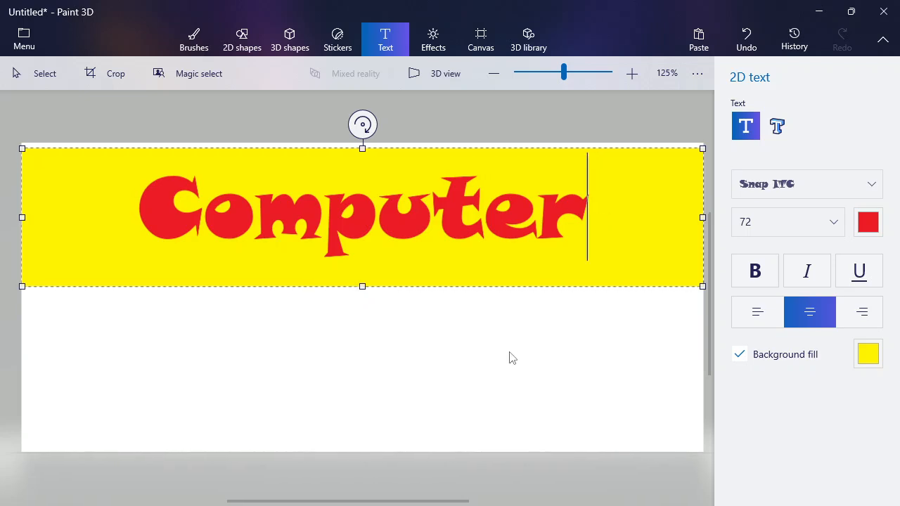
pyautogui.click(741, 355)
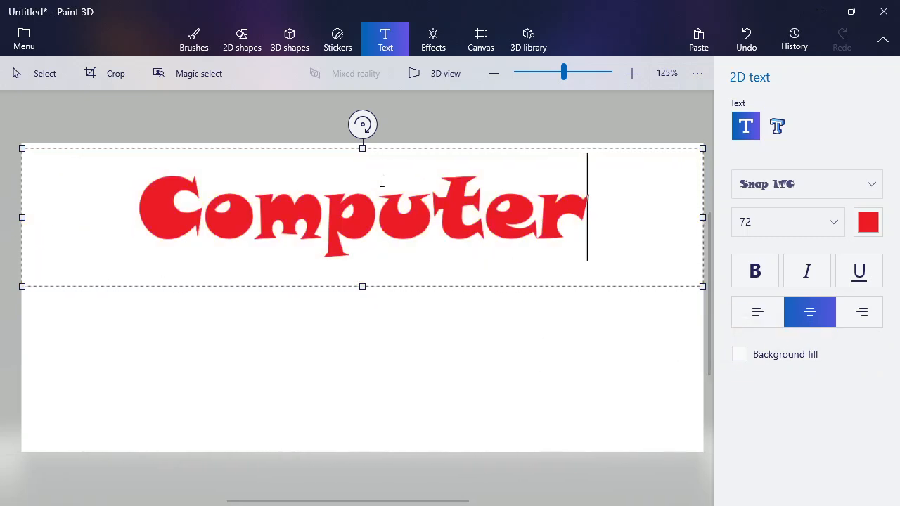
# - Narrow the box around "Computer", try tilting it anticlockwise, rotate it back to nearly level and place the text on the canvas
pyautogui.moveTo(702, 217); pyautogui.dragTo(522, 218)
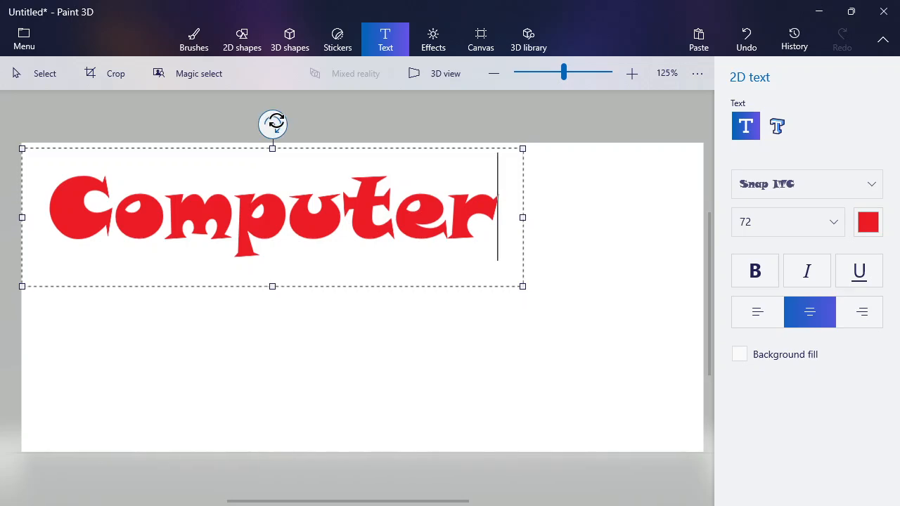
pyautogui.moveTo(273, 124); pyautogui.dragTo(256, 186)
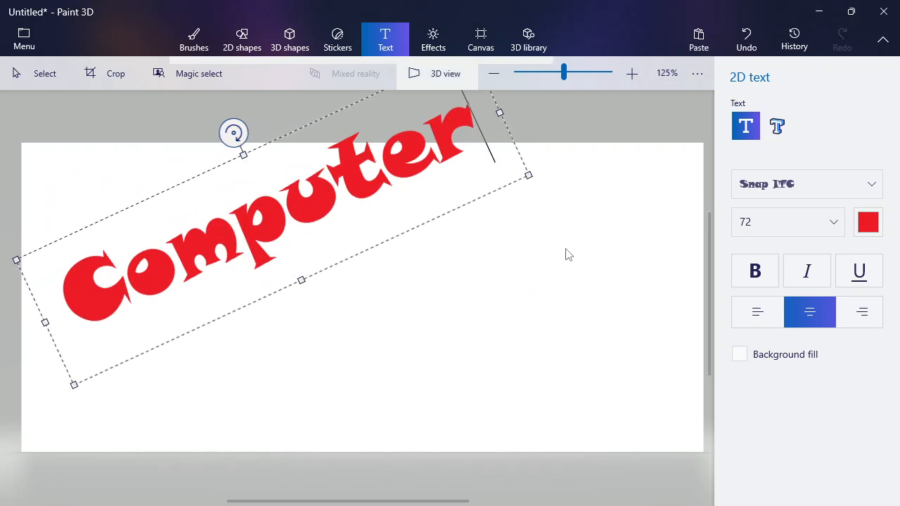
pyautogui.moveTo(232, 133); pyautogui.dragTo(266, 142)
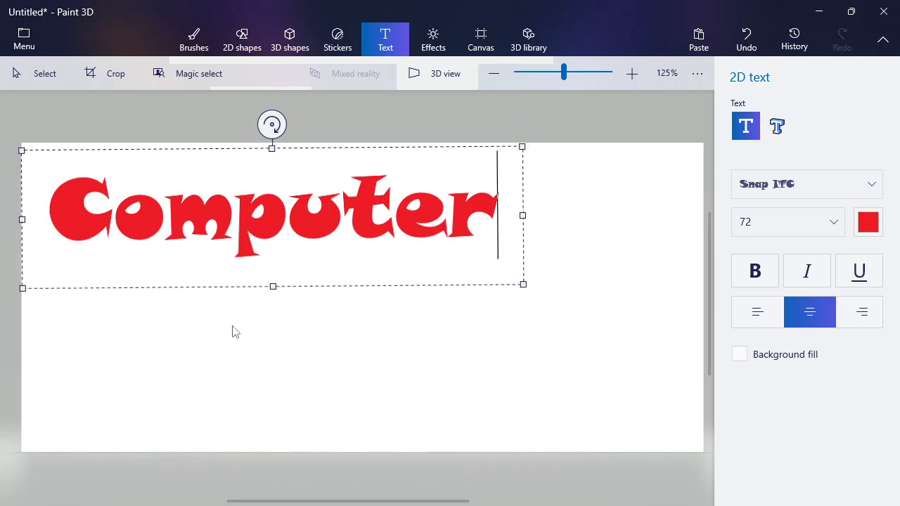
pyautogui.click(566, 226)
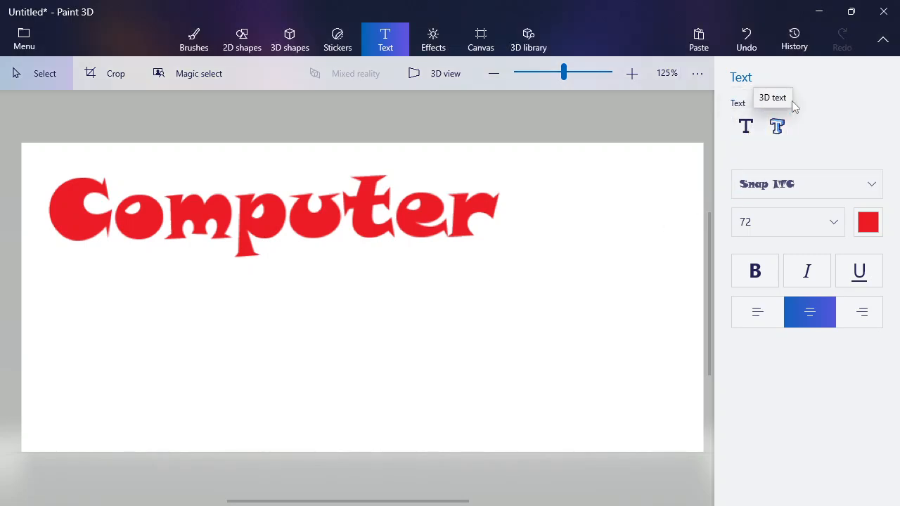
# - Add the word "Science" as 3D text in a wide text box below "Computer"
pyautogui.click(779, 126)
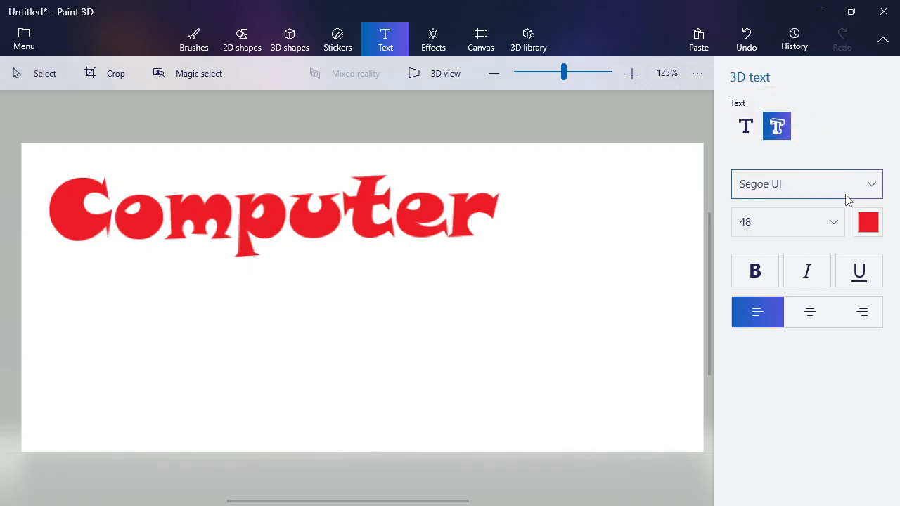
pyautogui.click(873, 181)
pyautogui.click(896, 153)
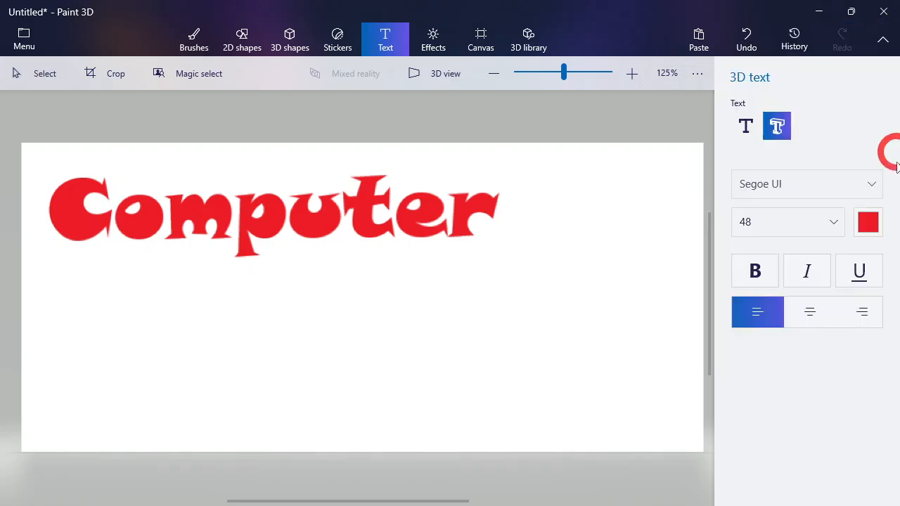
pyautogui.click(820, 230)
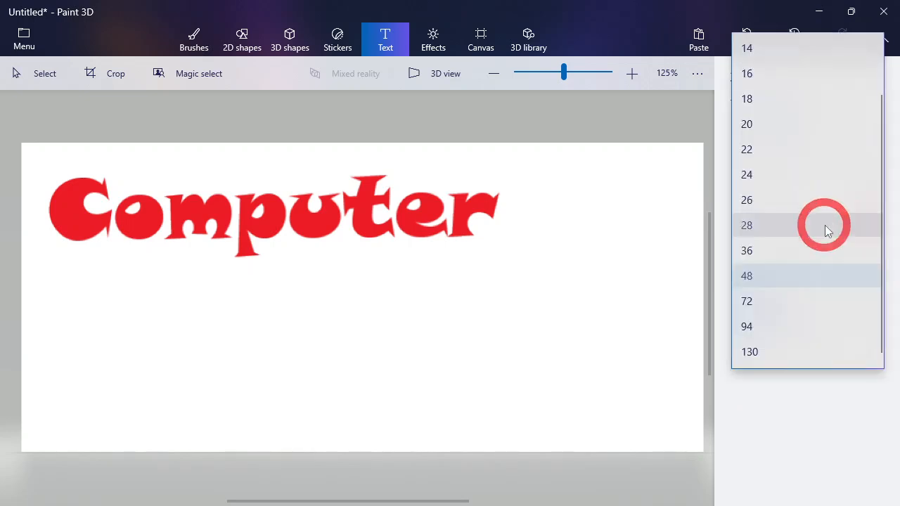
pyautogui.click(892, 187)
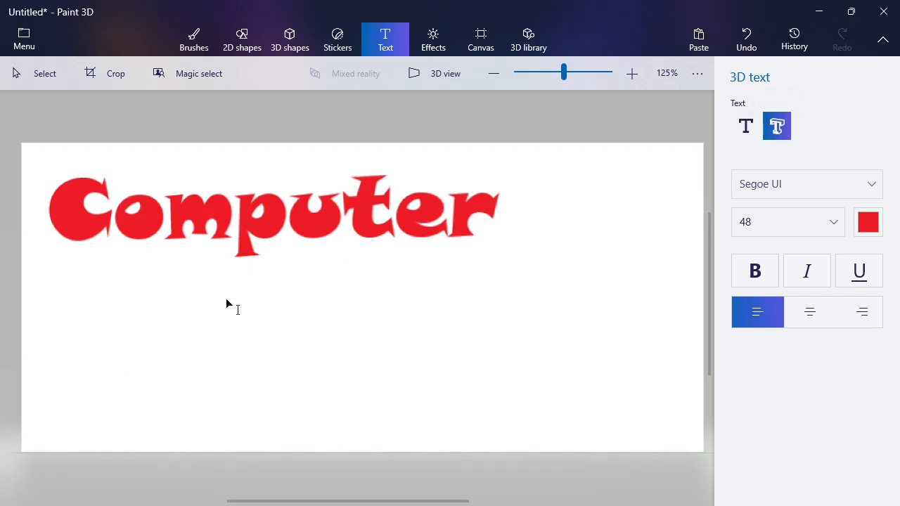
pyautogui.moveTo(56, 294); pyautogui.dragTo(680, 426)
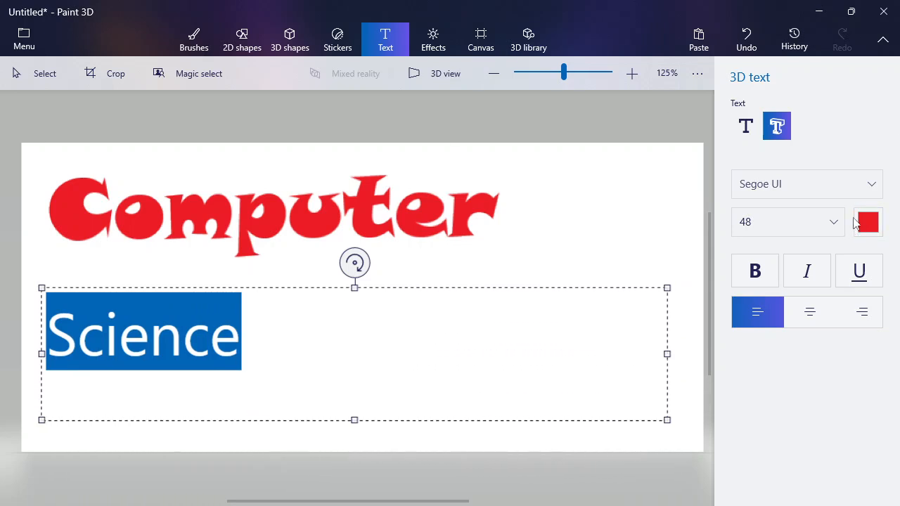
# - Set the font of the word "Science" to Showcard Gothic
pyautogui.click(876, 187)
pyautogui.scroll(-2, 835, 290)
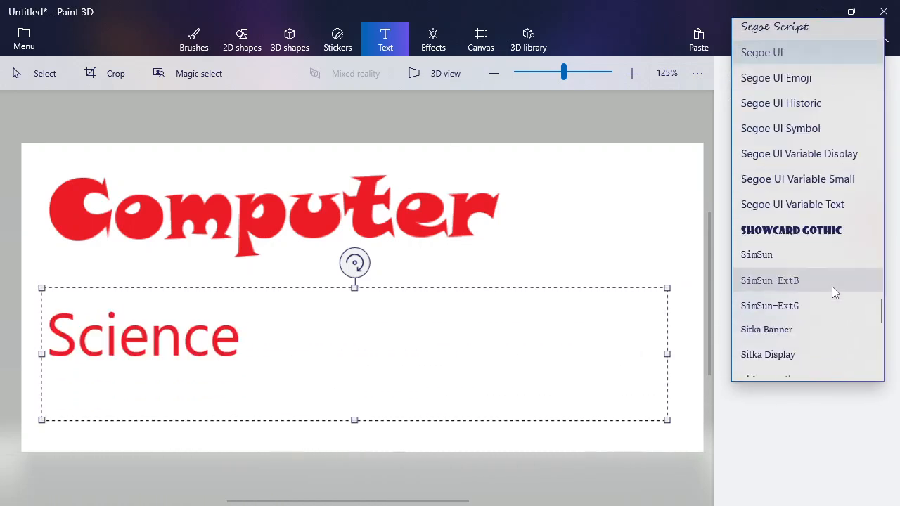
pyautogui.click(800, 231)
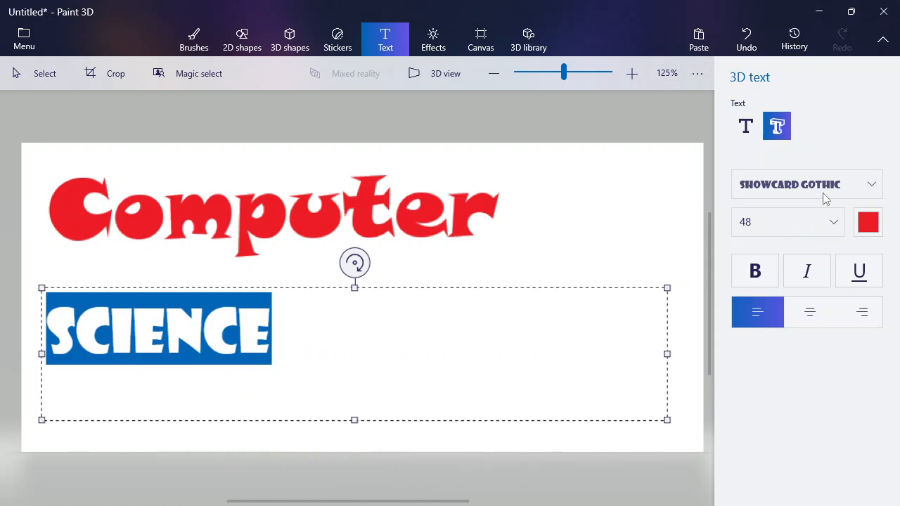
pyautogui.click(872, 185)
pyautogui.click(334, 333)
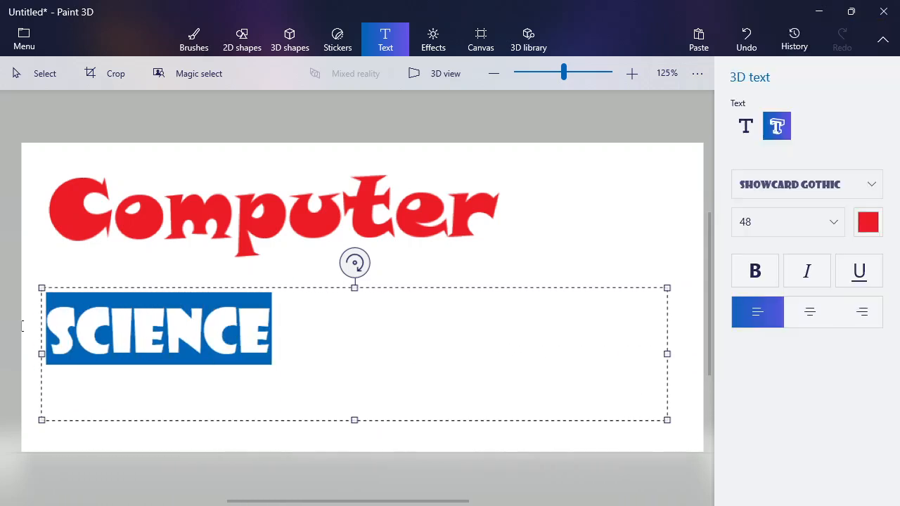
# - Set the colour of the word "Science" to green and its size to 72
pyautogui.click(868, 222)
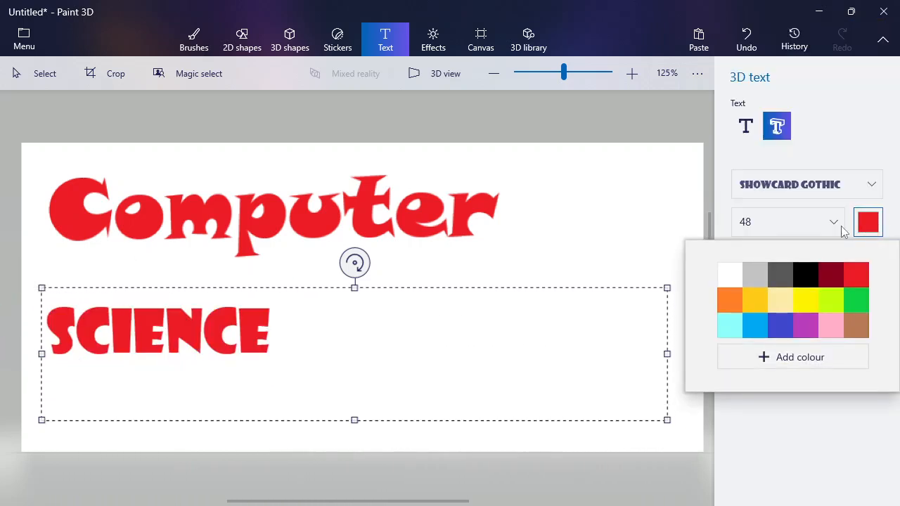
pyautogui.click(854, 303)
pyautogui.click(363, 338)
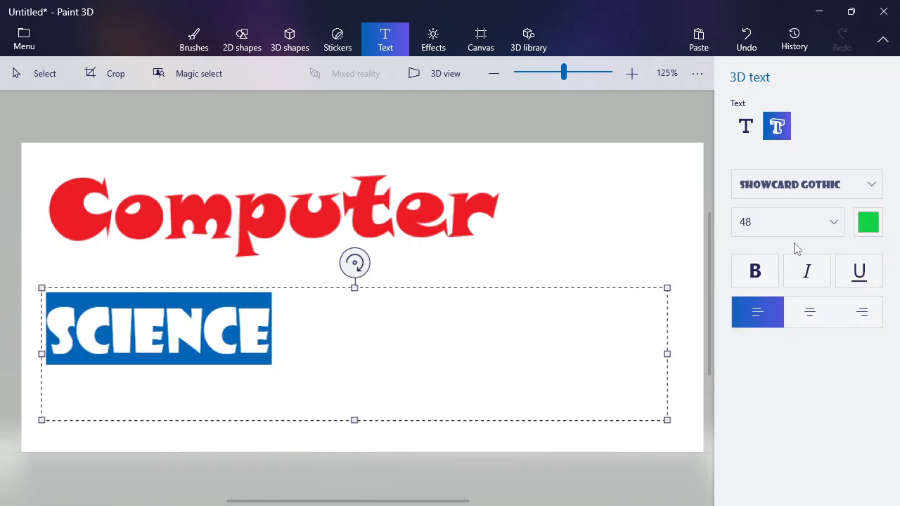
pyautogui.click(833, 222)
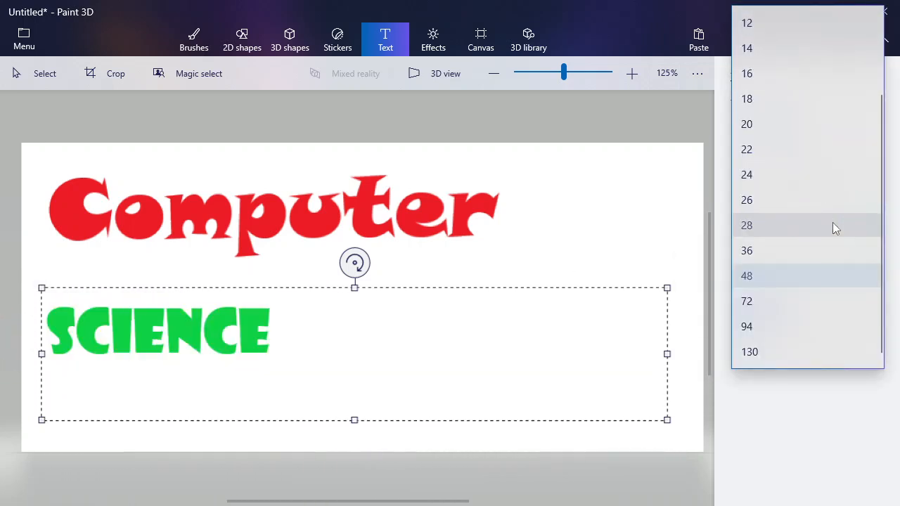
pyautogui.click(806, 302)
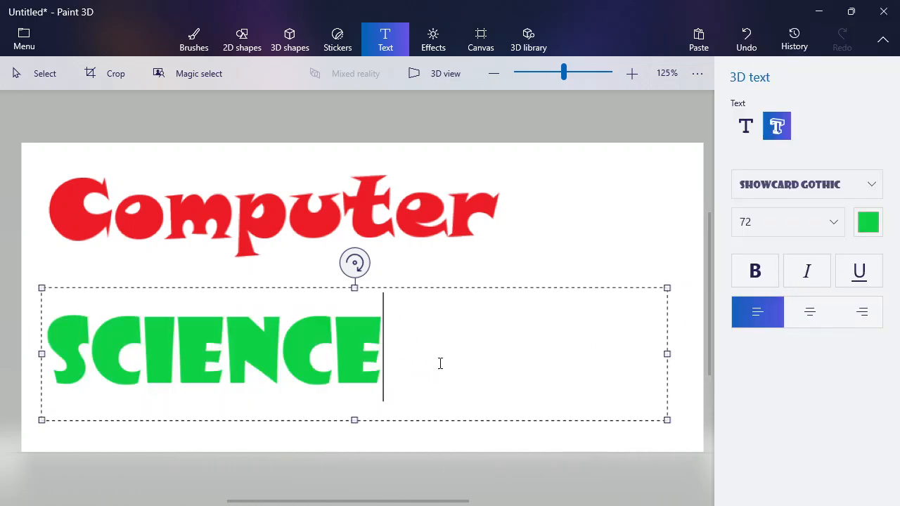
# - Try bold and italic formatting on the word "Science", switching each one off again
pyautogui.click(753, 271)
pyautogui.click(756, 274)
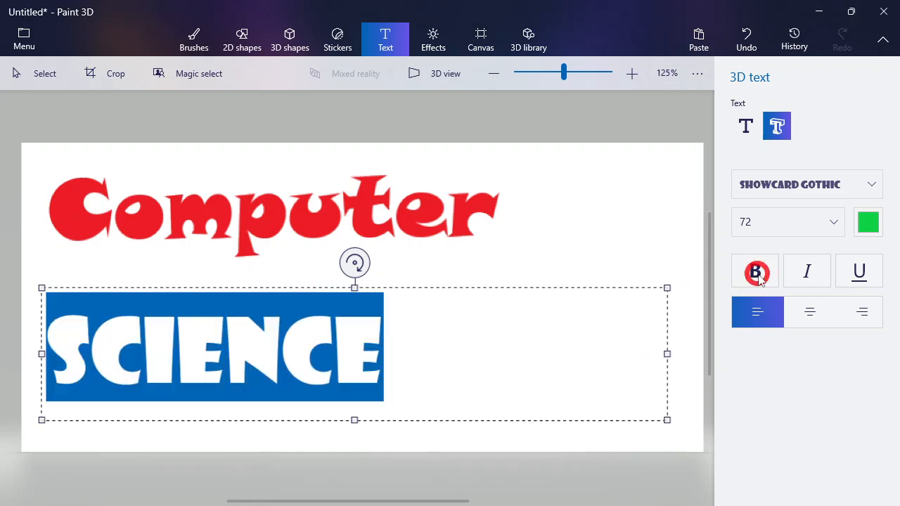
pyautogui.click(756, 274)
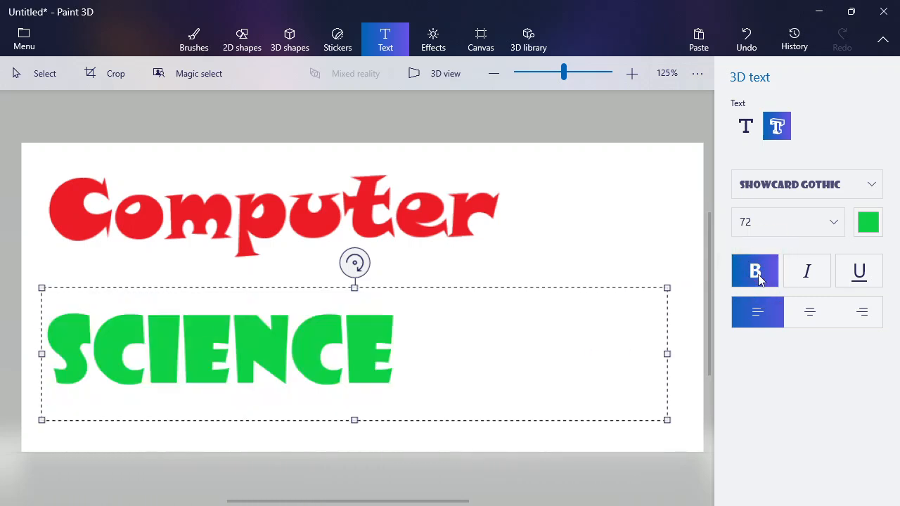
pyautogui.click(757, 274)
pyautogui.click(808, 275)
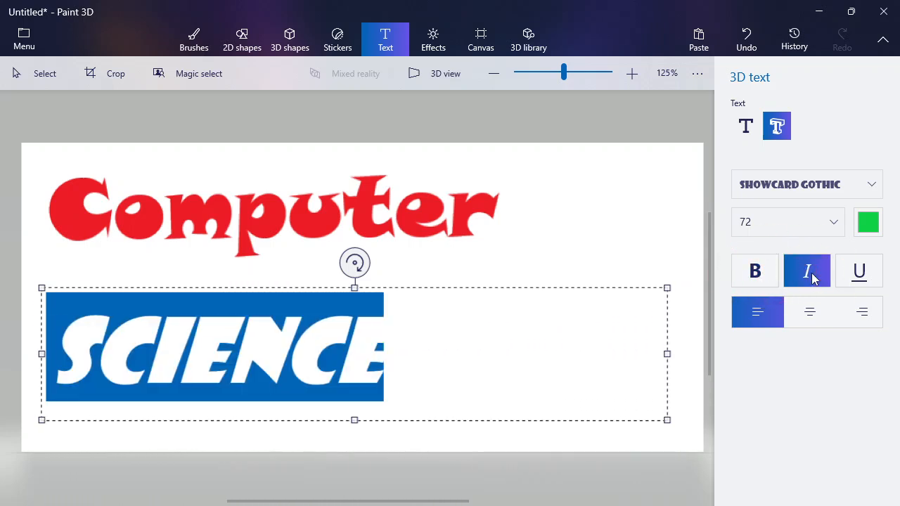
pyautogui.click(809, 276)
# - Try underline and right alignment on the word "Science", leaving it centred without the underline
pyautogui.click(855, 276)
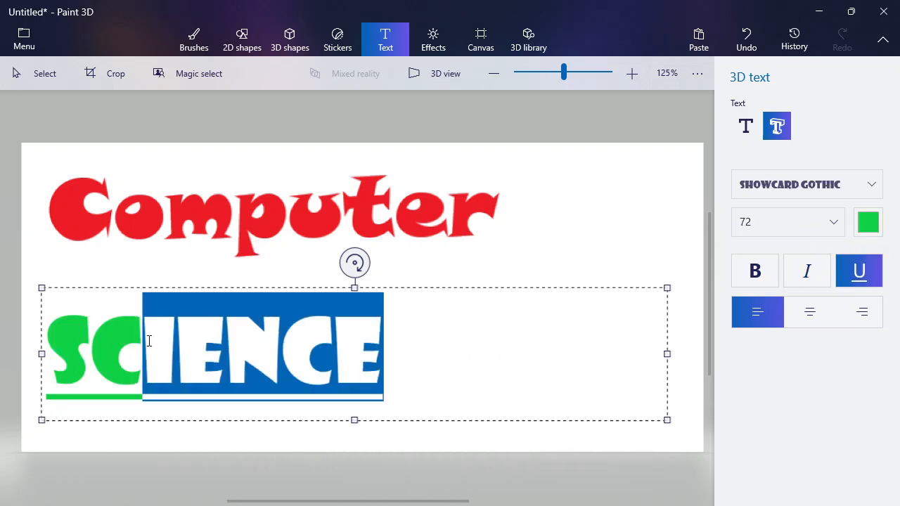
pyautogui.click(812, 318)
pyautogui.click(863, 316)
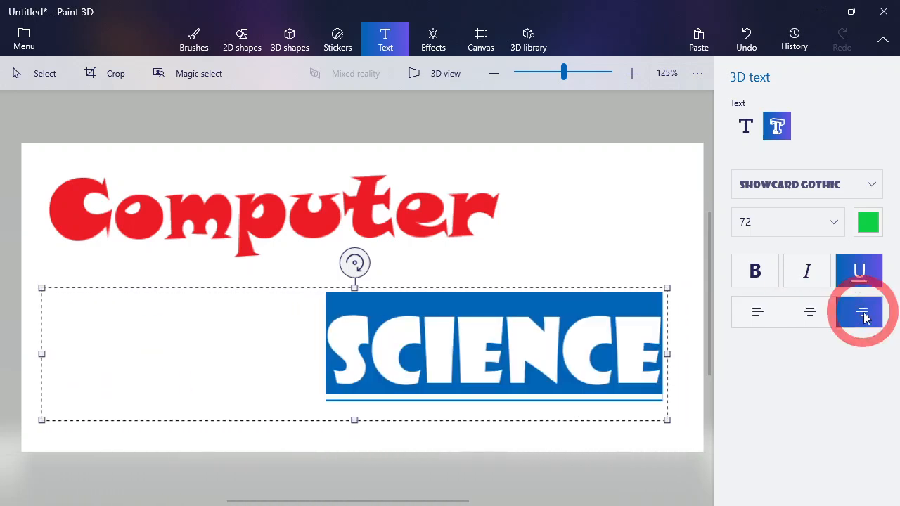
pyautogui.click(824, 317)
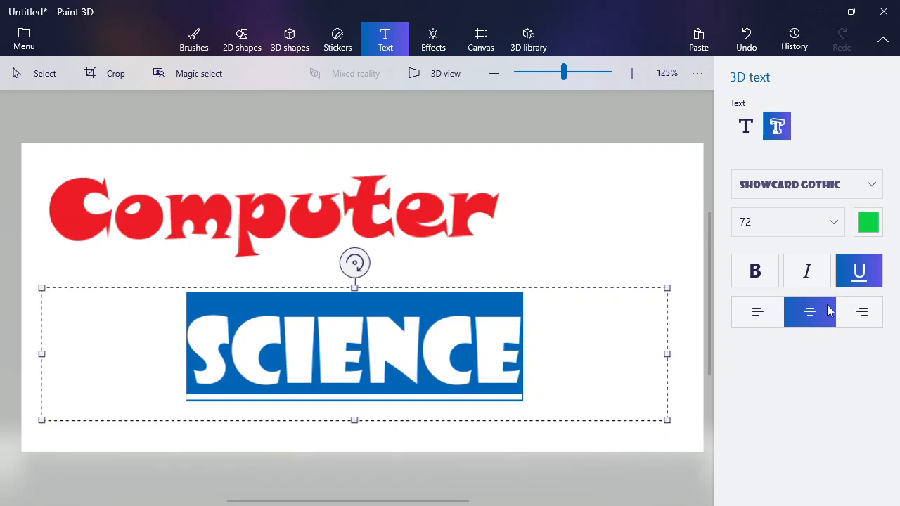
pyautogui.click(860, 273)
# - Narrow the box around "Science", rotate it very slightly and place the 3D text on the canvas below "Computer"
pyautogui.moveTo(661, 351); pyautogui.dragTo(392, 359)
pyautogui.moveTo(234, 268)
pyautogui.mouseDown()
pyautogui.moveTo(291, 291)
pyautogui.moveTo(199, 275)
pyautogui.moveTo(218, 262)
pyautogui.moveTo(226, 269)
pyautogui.mouseUp()
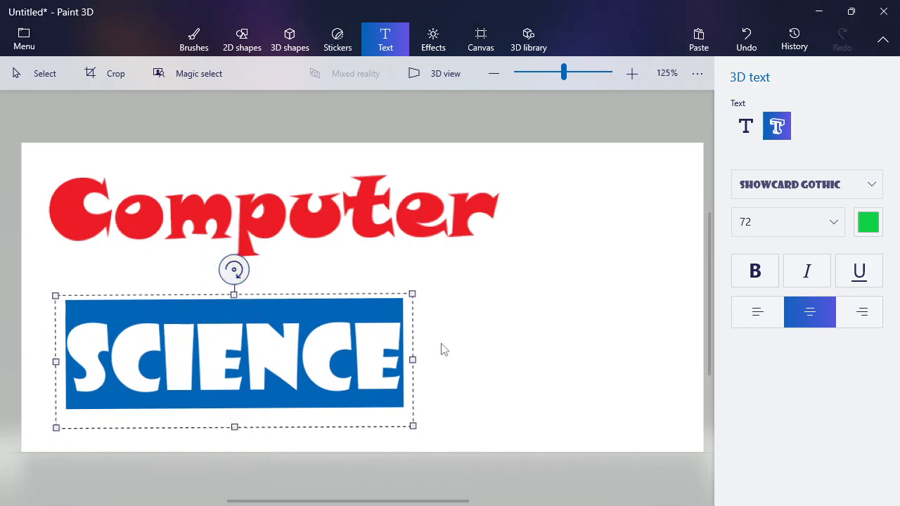
pyautogui.click(367, 354)
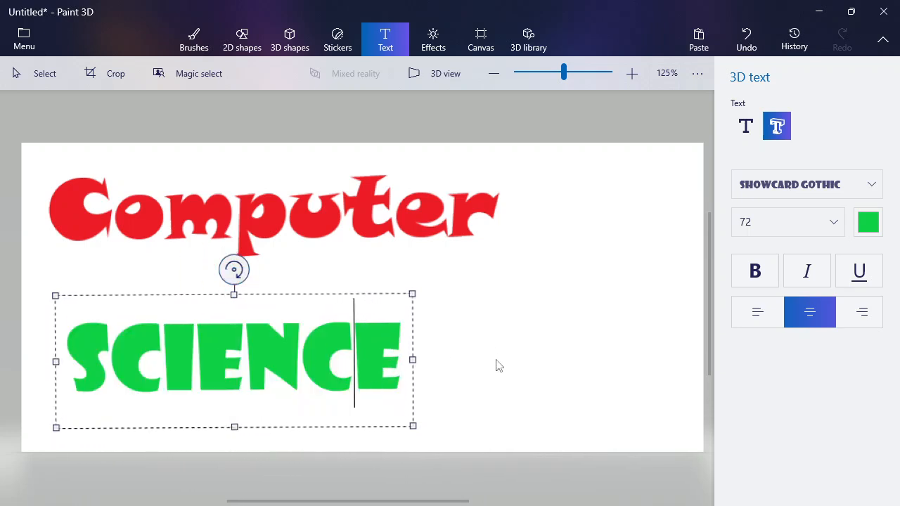
pyautogui.click(549, 337)
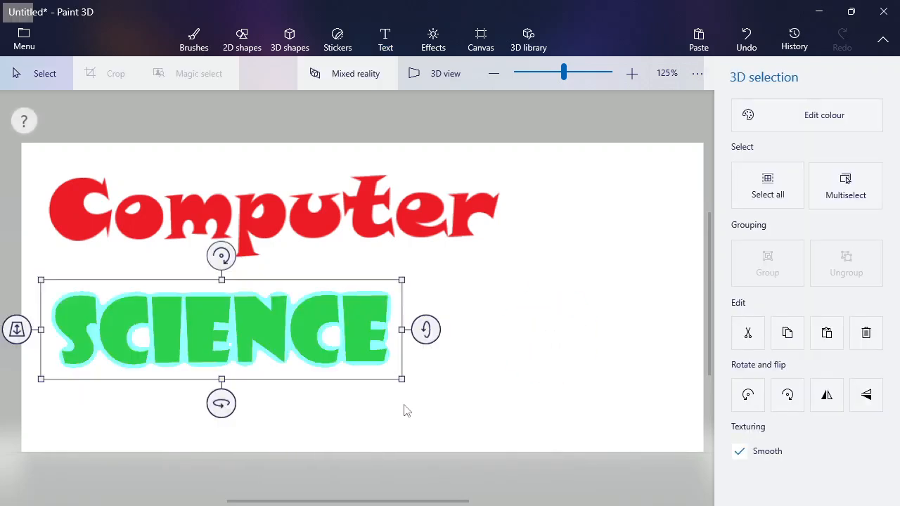
# - Reposition the green 3D text "Science" so it sits below the right-hand part of "Computer"
pyautogui.moveTo(245, 319); pyautogui.dragTo(255, 339)
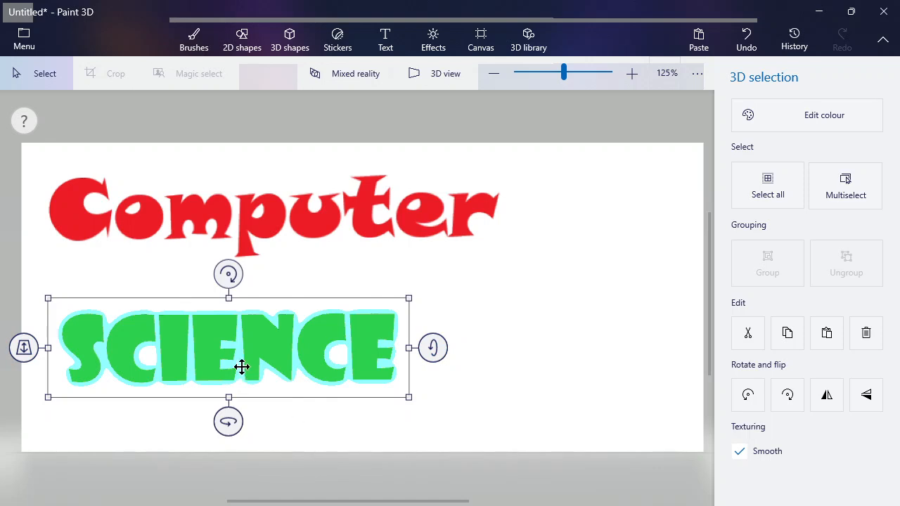
pyautogui.moveTo(308, 339); pyautogui.dragTo(460, 331)
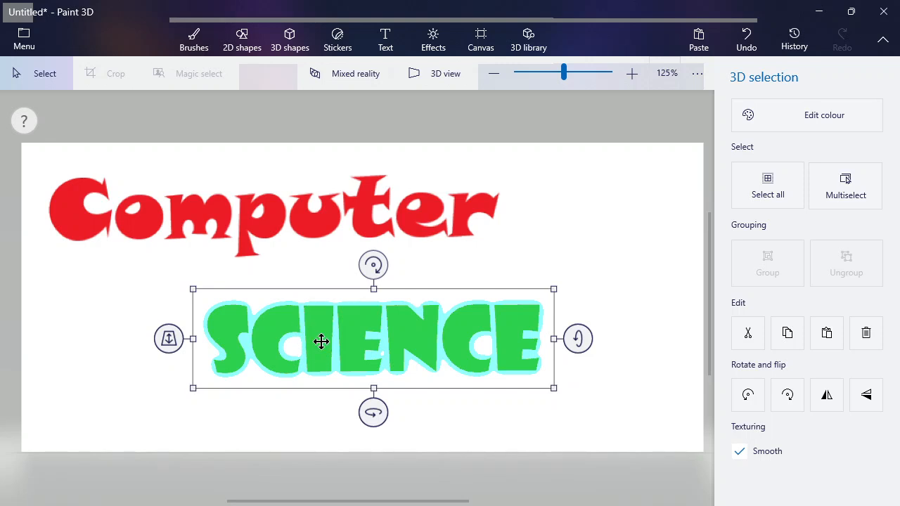
pyautogui.moveTo(320, 342); pyautogui.dragTo(370, 317)
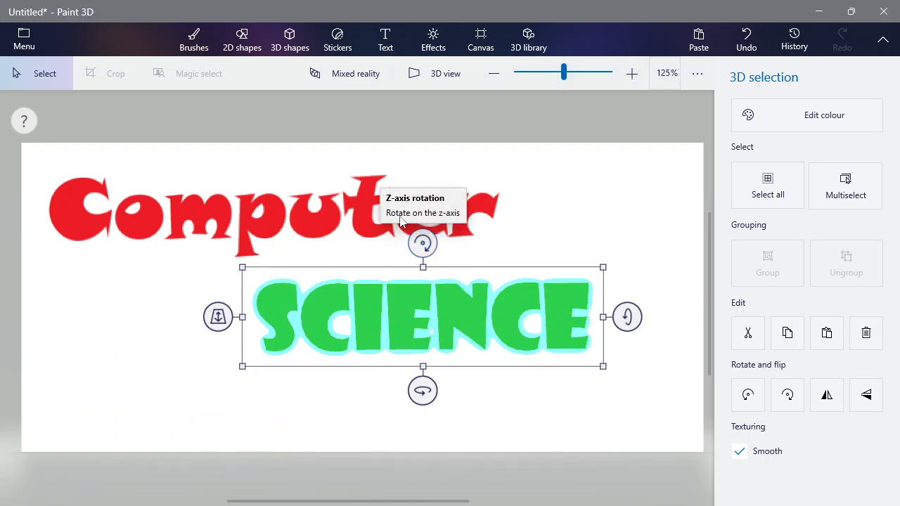
# - Try the Z-, X- and Y-axis rotations on the 3D text "Science", bringing it back to face forward each time
pyautogui.moveTo(428, 241)
pyautogui.mouseDown()
pyautogui.moveTo(396, 241)
pyautogui.moveTo(476, 265)
pyautogui.moveTo(441, 238)
pyautogui.moveTo(422, 237)
pyautogui.mouseUp()
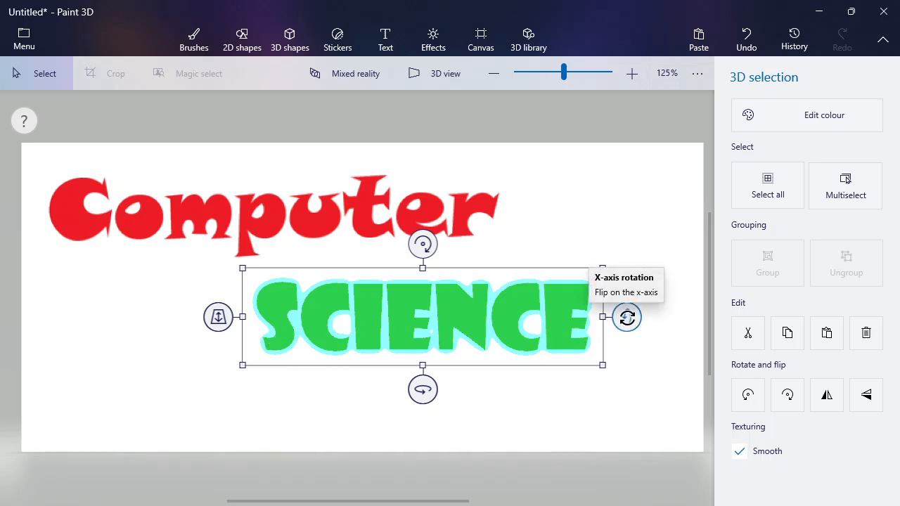
pyautogui.moveTo(627, 318); pyautogui.dragTo(648, 461)
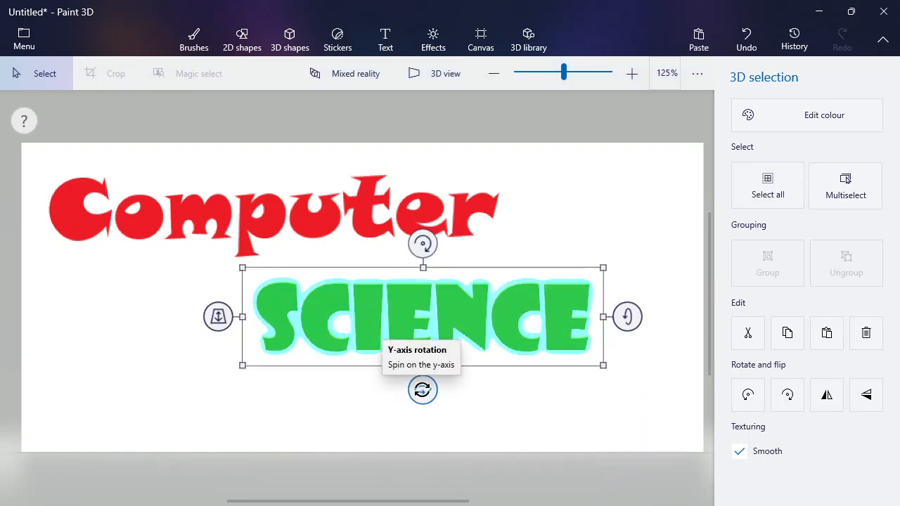
pyautogui.moveTo(421, 390); pyautogui.dragTo(424, 411)
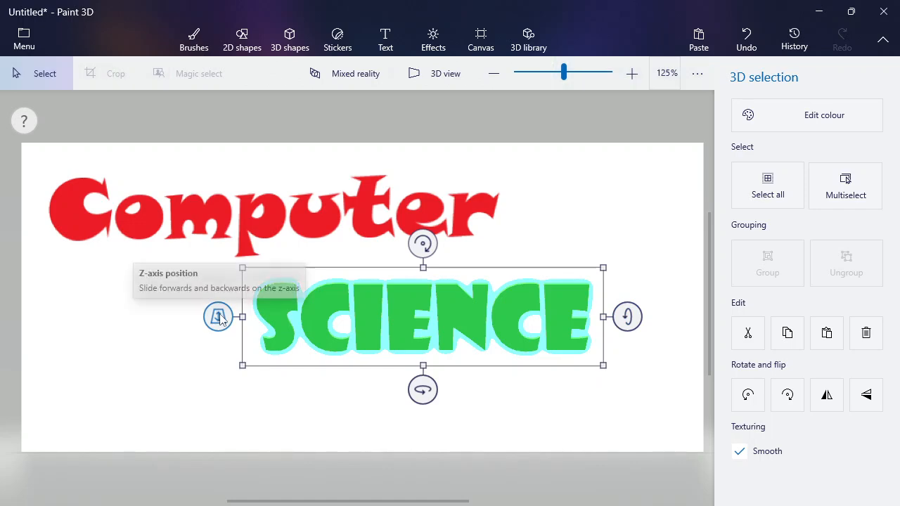
# - Push "Science" slightly backwards on the z-axis and move it a little lower and further left on the canvas
pyautogui.moveTo(220, 318); pyautogui.dragTo(254, 245)
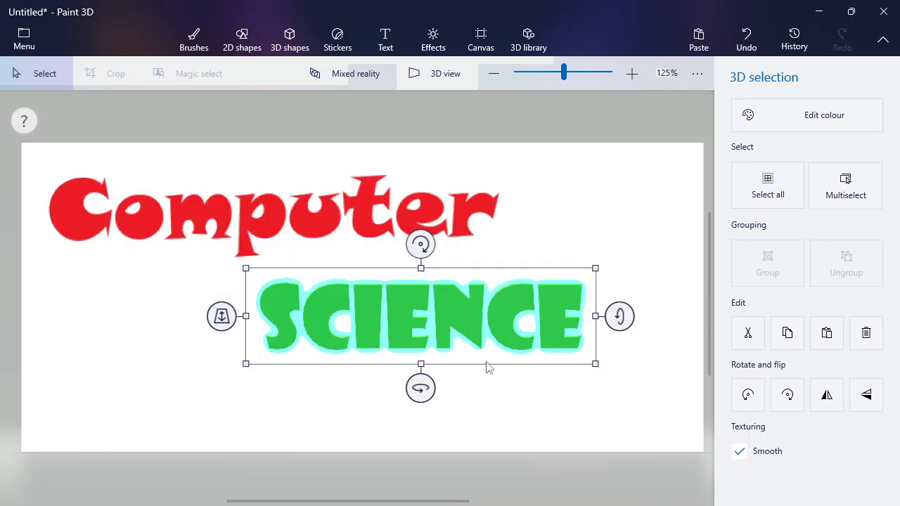
pyautogui.moveTo(452, 316); pyautogui.dragTo(424, 343)
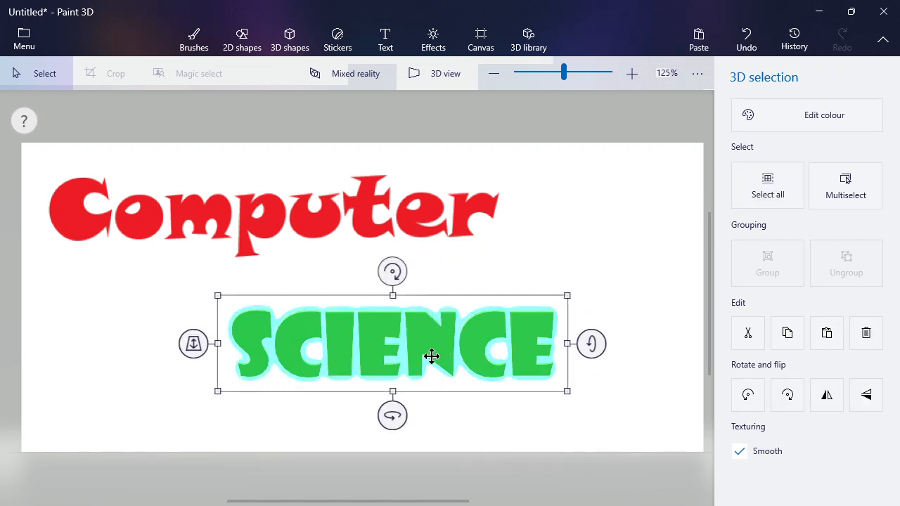
pyautogui.moveTo(433, 346); pyautogui.dragTo(422, 343)
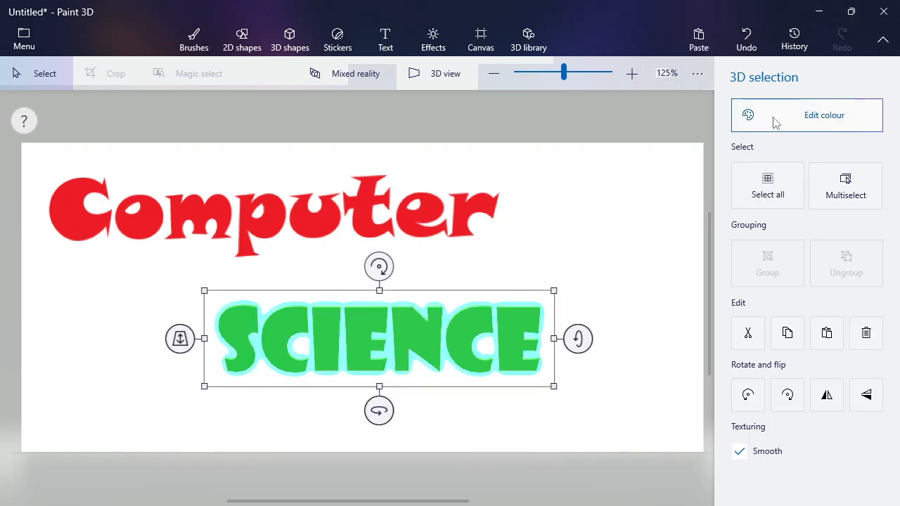
# - Recolour the 3D text "Science" light blue, trying red and indigo on it as well
pyautogui.click(815, 123)
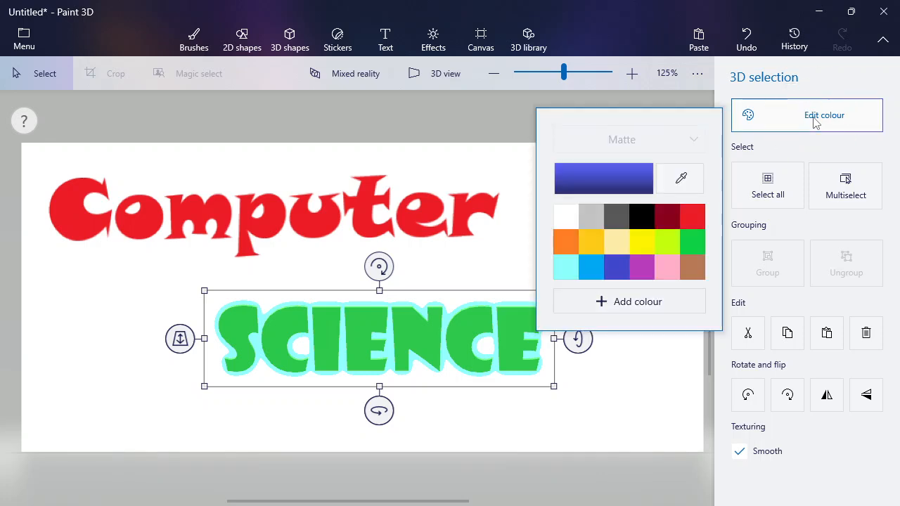
pyautogui.click(691, 222)
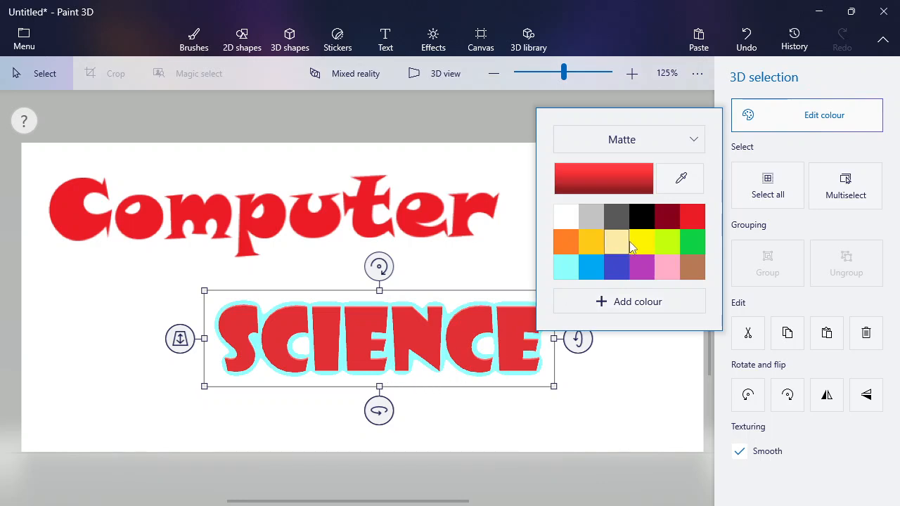
pyautogui.click(592, 265)
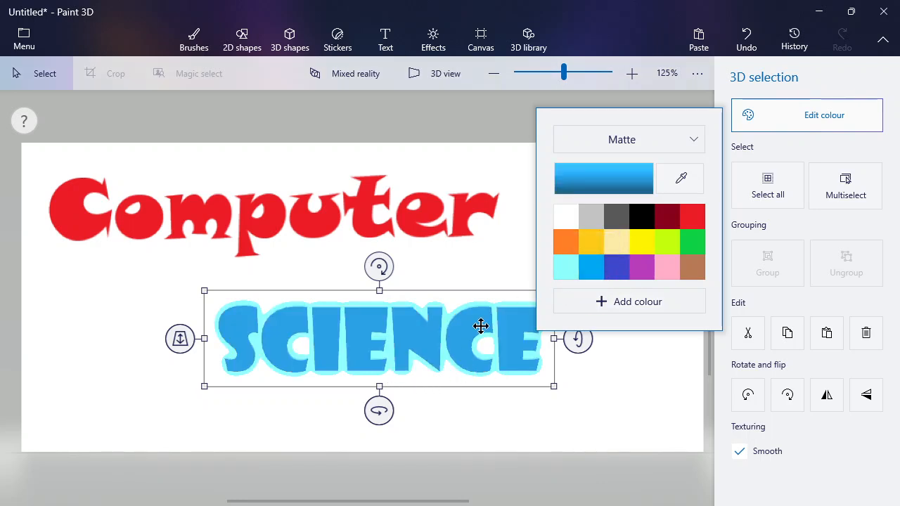
pyautogui.click(615, 269)
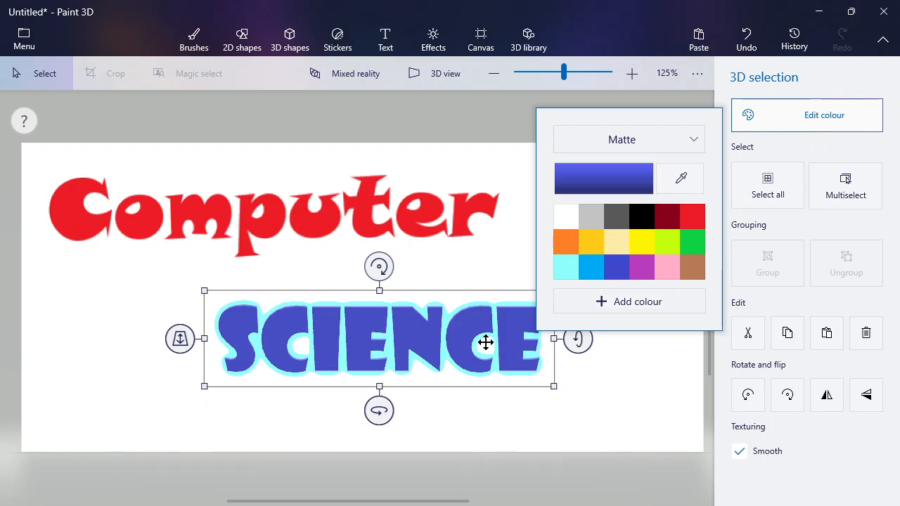
pyautogui.click(594, 268)
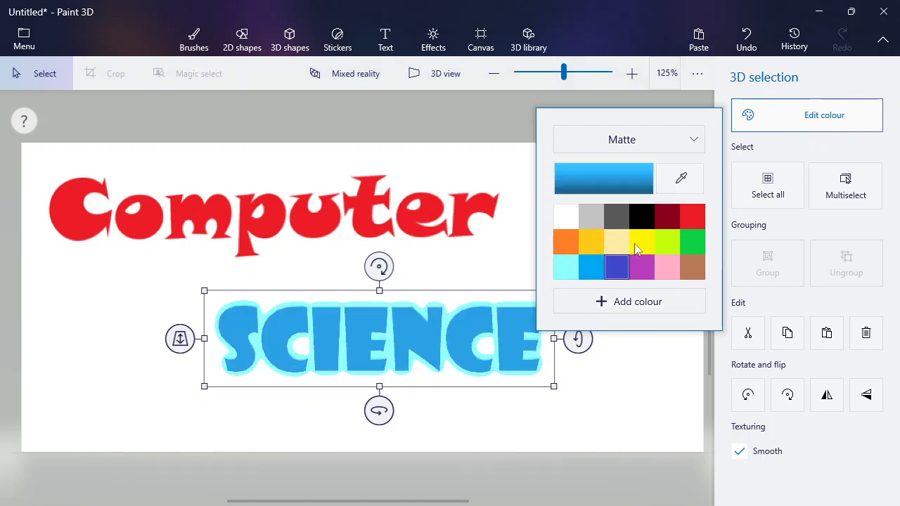
pyautogui.click(843, 143)
# - Try the Select all and Multiselect options on the canvas, clearing the selection each time
pyautogui.click(766, 190)
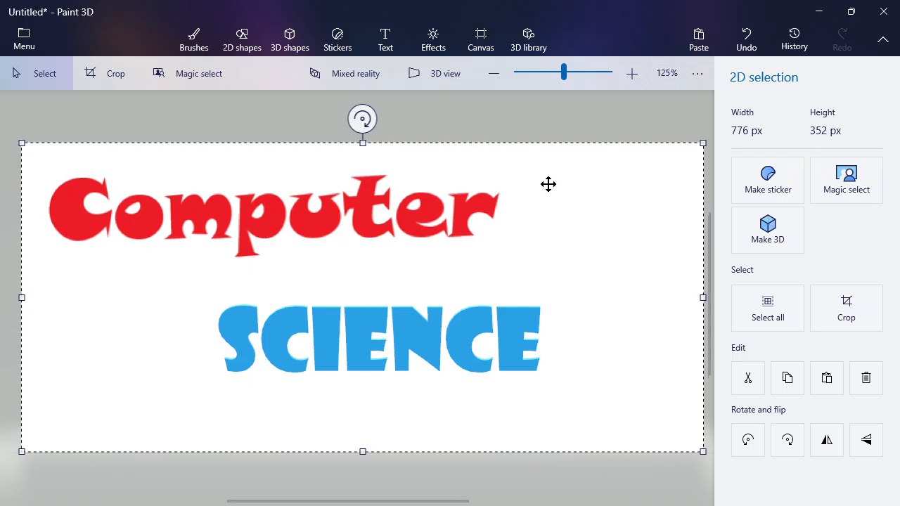
pyautogui.click(525, 125)
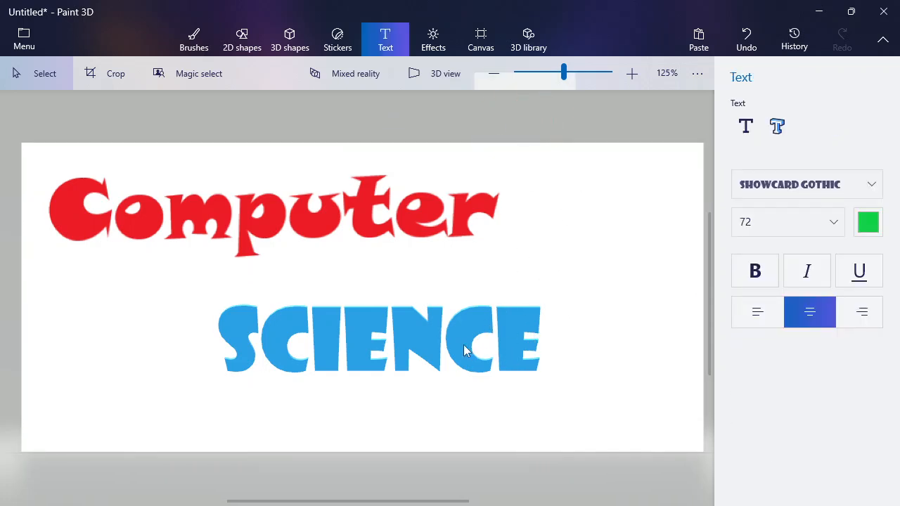
pyautogui.click(330, 348)
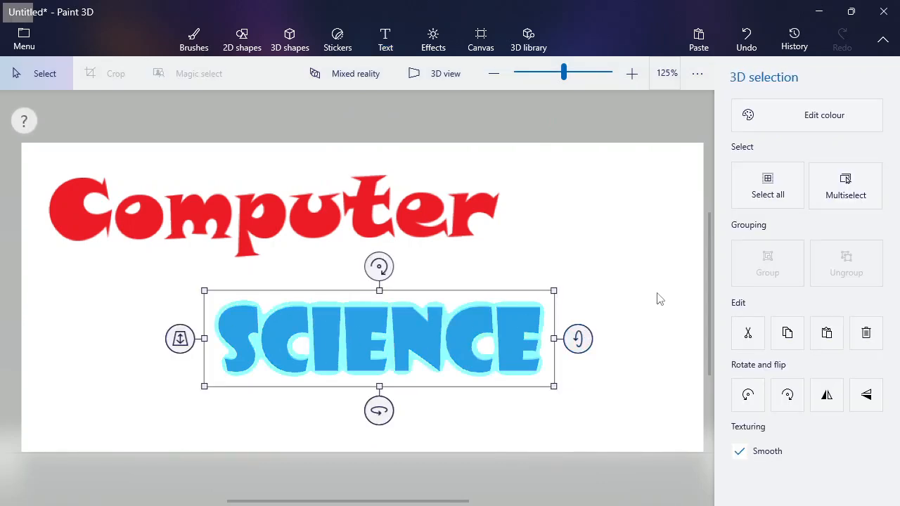
pyautogui.click(846, 183)
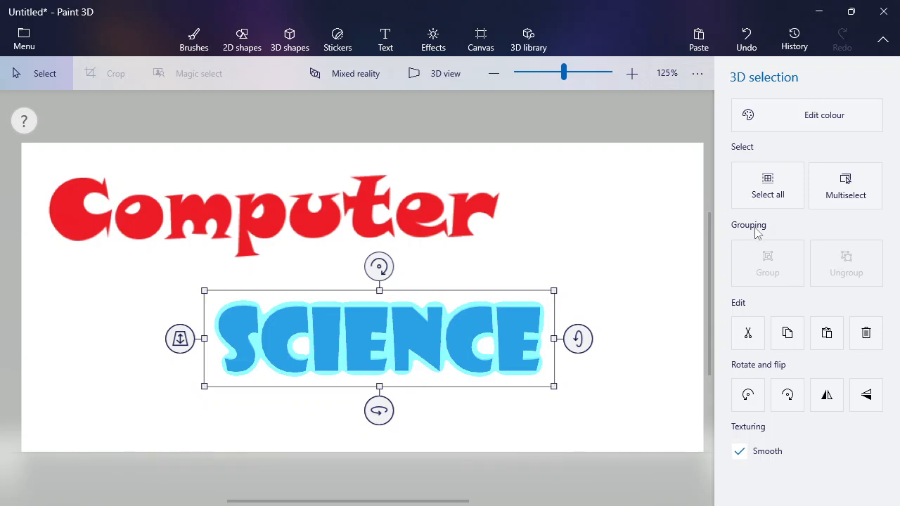
pyautogui.click(606, 295)
# - Select the light blue "Science" and move it to below the middle of "Computer"
pyautogui.click(463, 337)
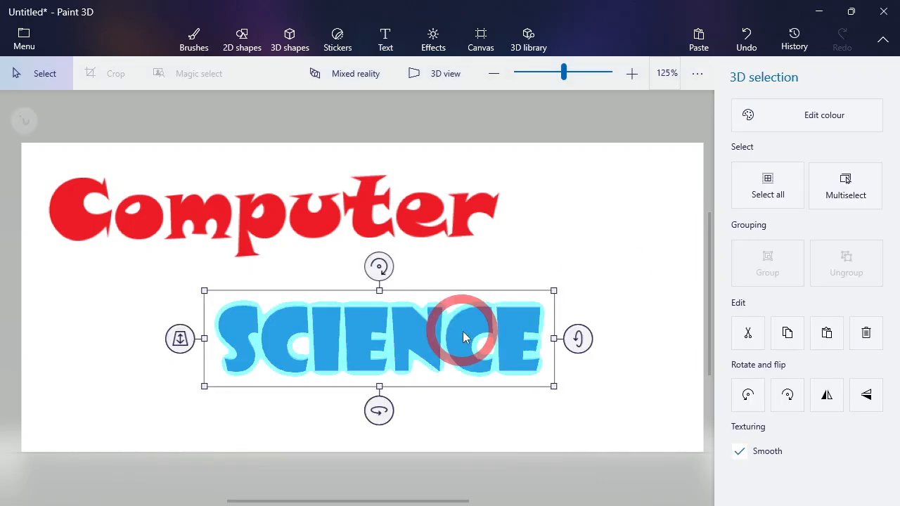
pyautogui.moveTo(462, 337); pyautogui.dragTo(391, 324)
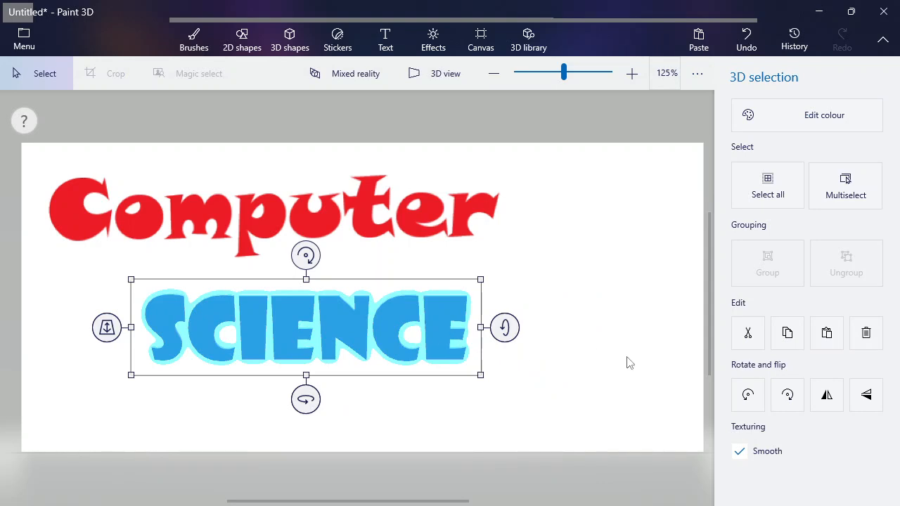
pyautogui.moveTo(387, 328); pyautogui.dragTo(415, 342)
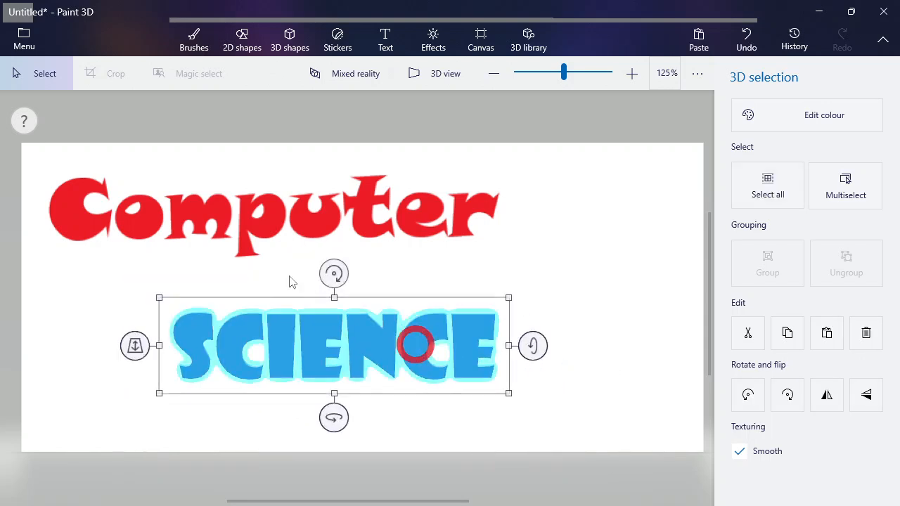
pyautogui.click(262, 237)
pyautogui.click(309, 340)
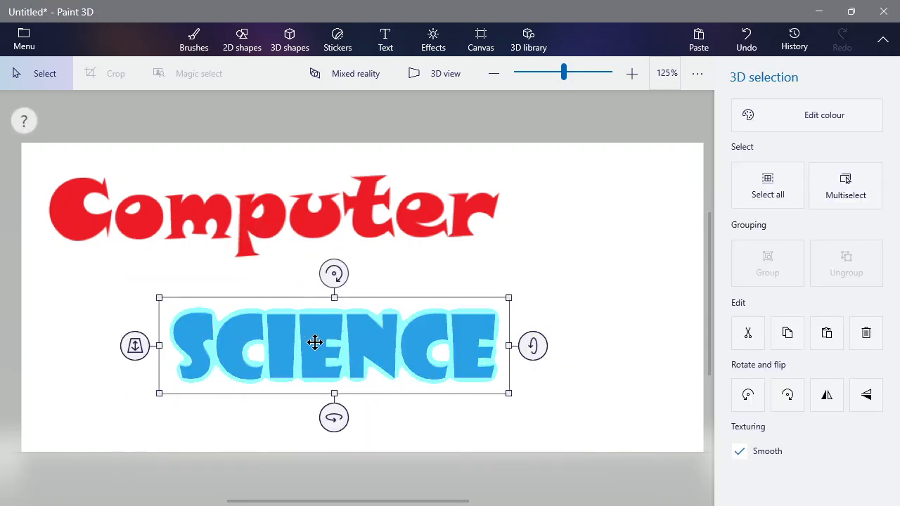
pyautogui.moveTo(315, 341); pyautogui.dragTo(345, 337)
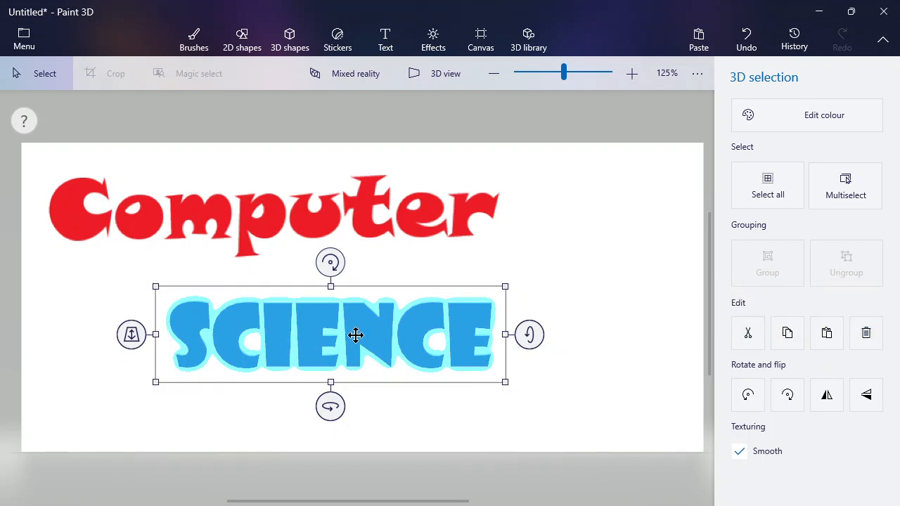
# - Duplicate the light blue "Science" by copy and paste, and move the copy down and to the right of the original
pyautogui.click(788, 333)
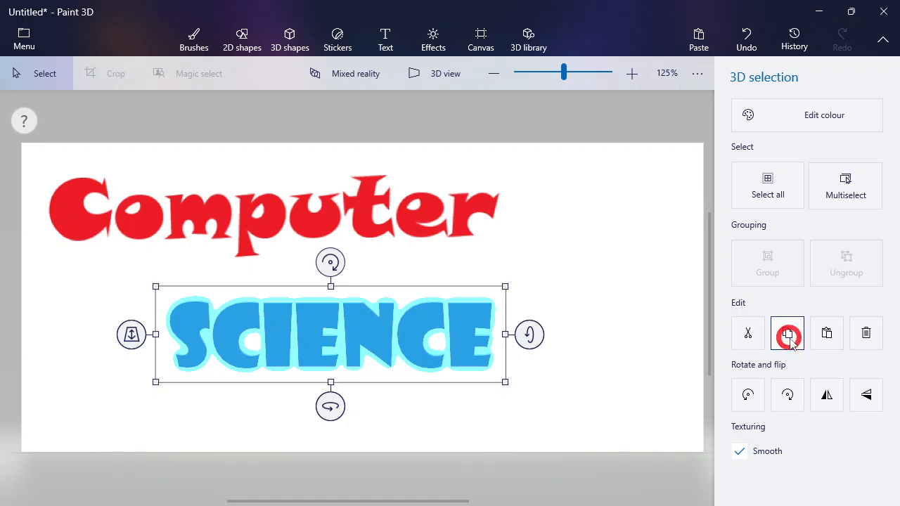
pyautogui.click(829, 337)
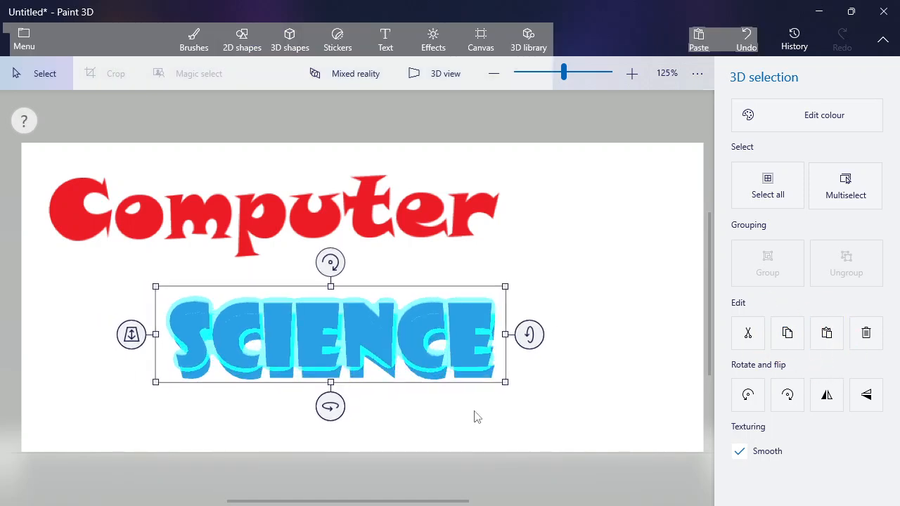
pyautogui.moveTo(356, 340); pyautogui.dragTo(419, 380)
# - Recolour the "Science" copy yellow after trying red, and move it down to sit just below the blue original
pyautogui.click(821, 114)
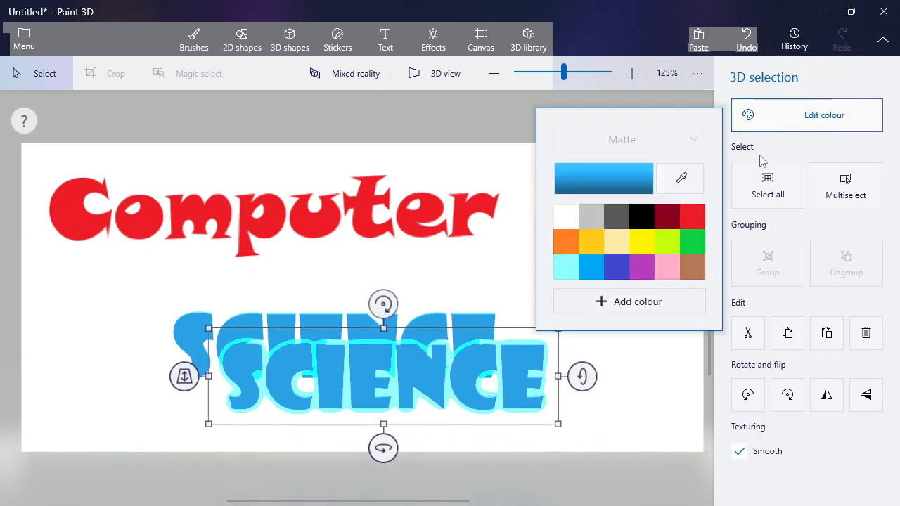
pyautogui.click(692, 218)
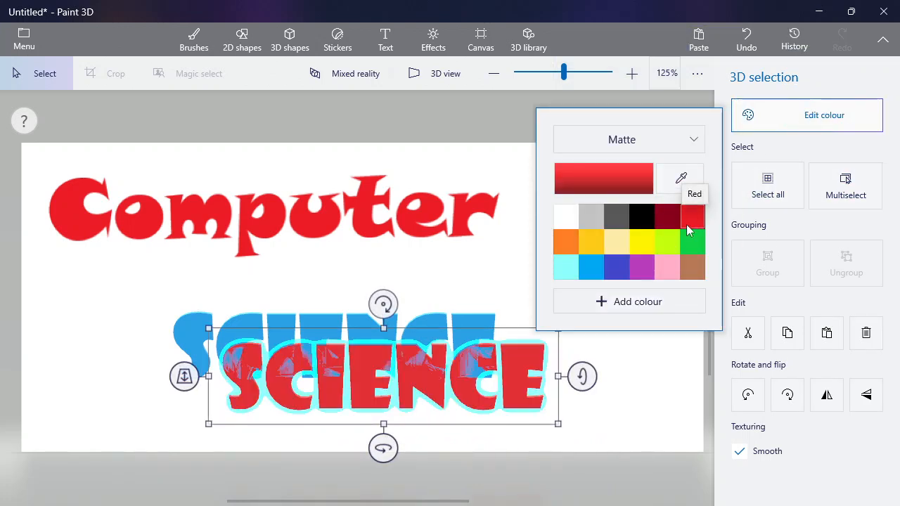
pyautogui.click(643, 240)
pyautogui.click(518, 376)
pyautogui.moveTo(518, 376); pyautogui.dragTo(512, 402)
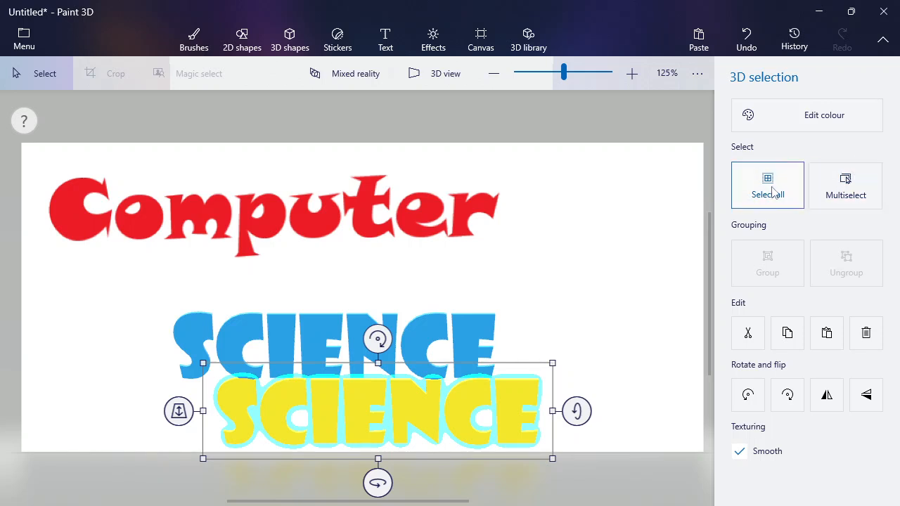
# - Change the colour of the lower "Science" copy to gold and clear the selection
pyautogui.click(798, 114)
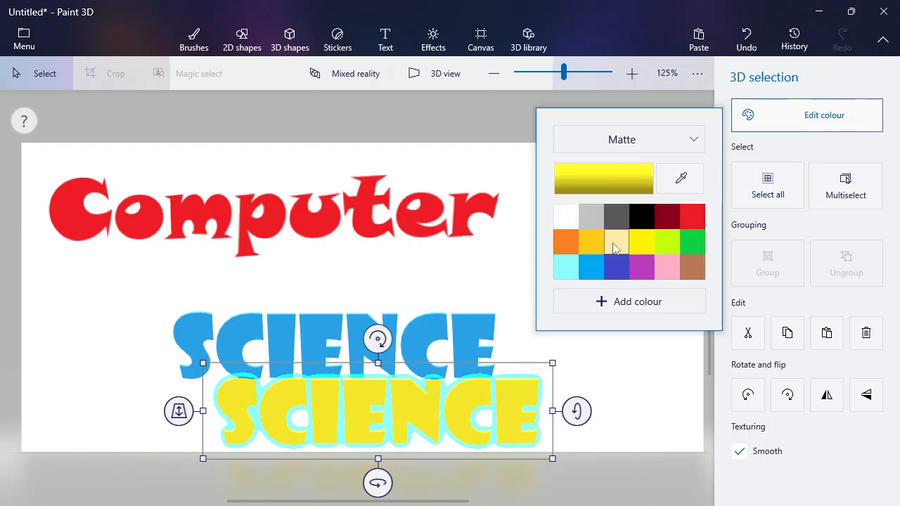
pyautogui.click(588, 241)
pyautogui.click(601, 367)
pyautogui.click(562, 385)
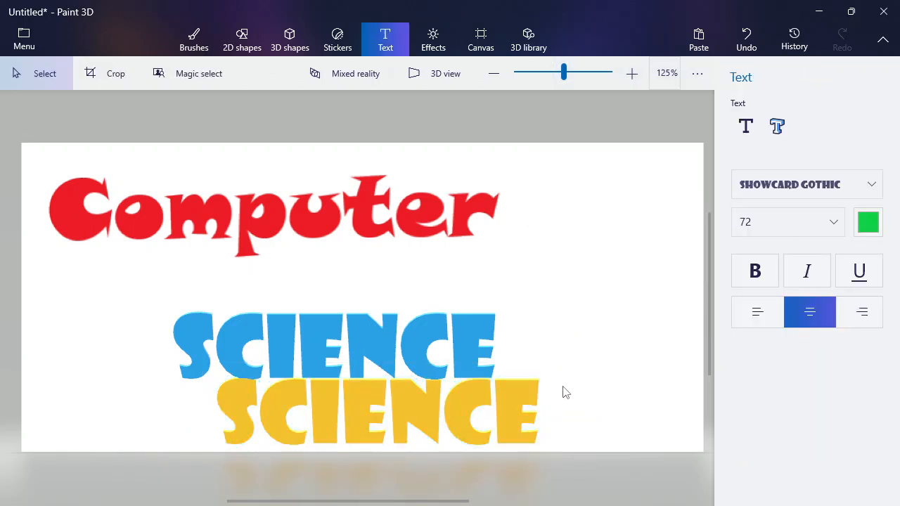
# - Nudge the light blue "Science" up very slightly above the gold copy and deselect it
pyautogui.click(418, 341)
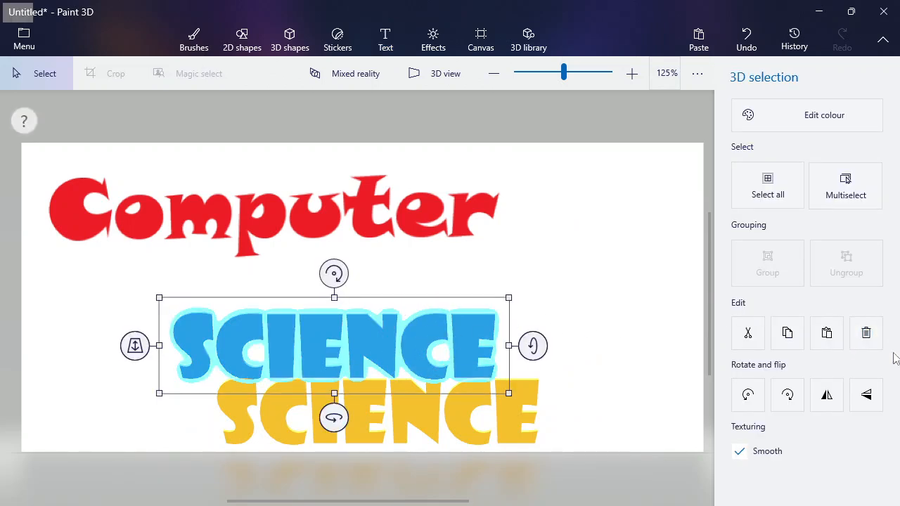
pyautogui.click(570, 316)
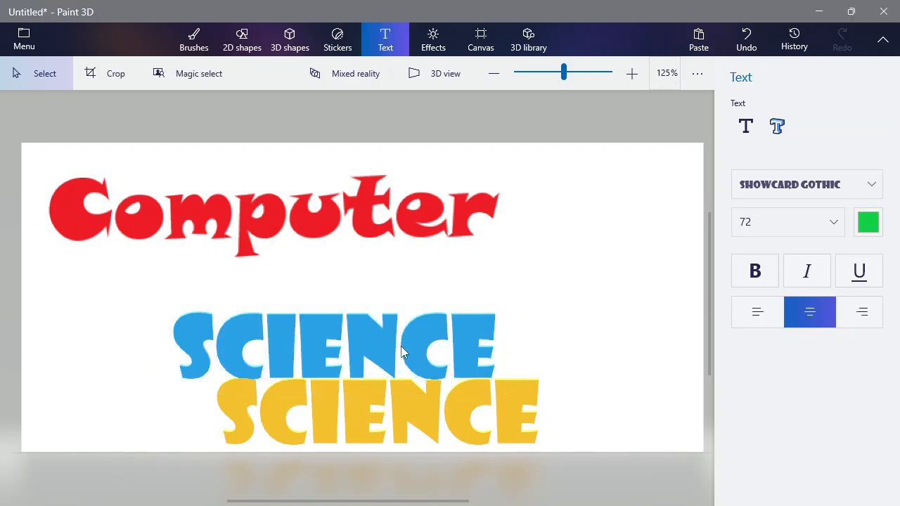
pyautogui.click(420, 350)
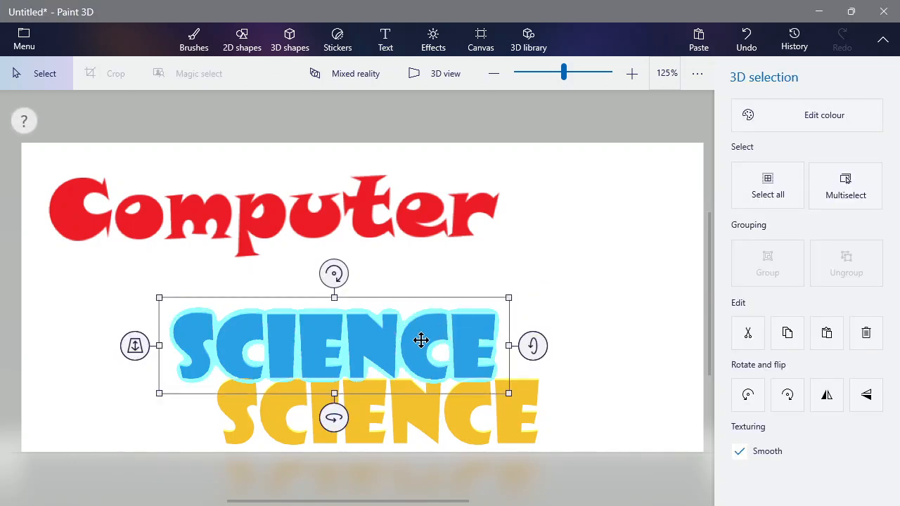
pyautogui.moveTo(418, 343)
pyautogui.mouseDown()
pyautogui.moveTo(526, 325)
pyautogui.moveTo(419, 331)
pyautogui.moveTo(418, 341)
pyautogui.mouseUp()
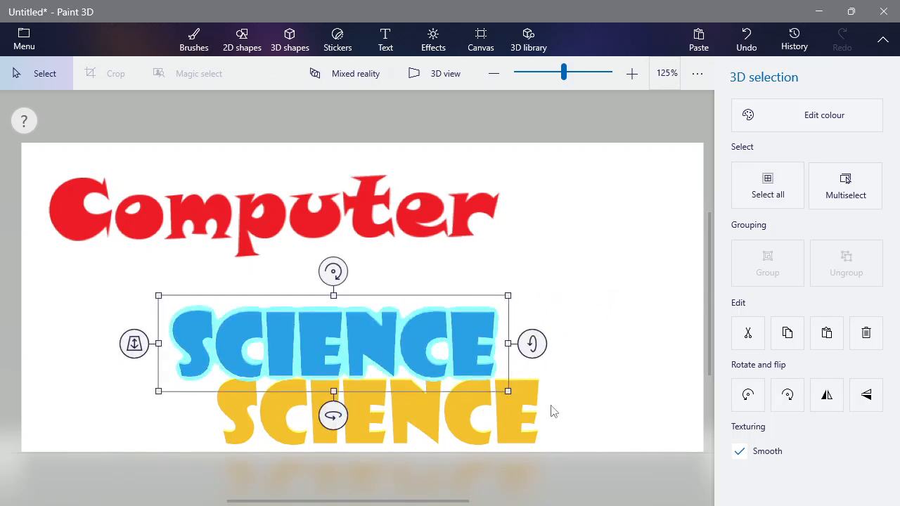
pyautogui.click(580, 399)
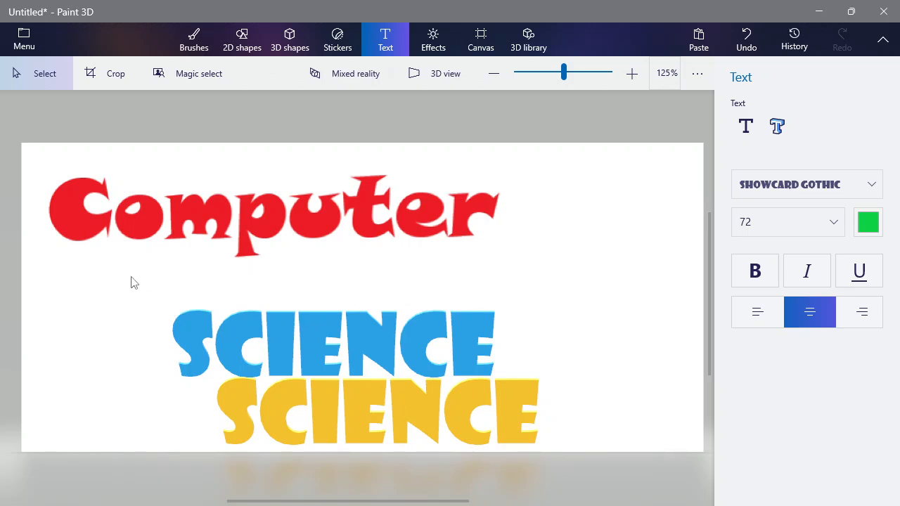
# - Select both 3D "Science" texts, move them up and to the right together, and group them
pyautogui.moveTo(132, 277); pyautogui.dragTo(609, 478)
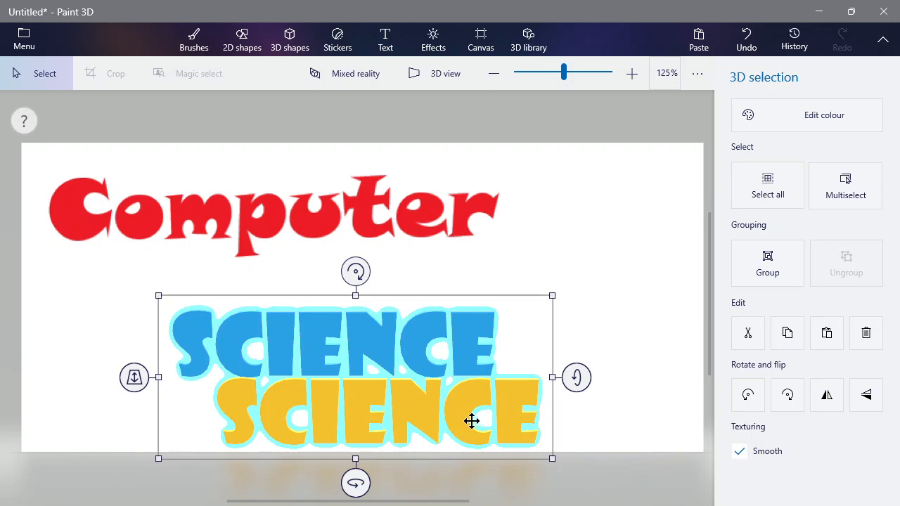
pyautogui.moveTo(417, 347); pyautogui.dragTo(492, 324)
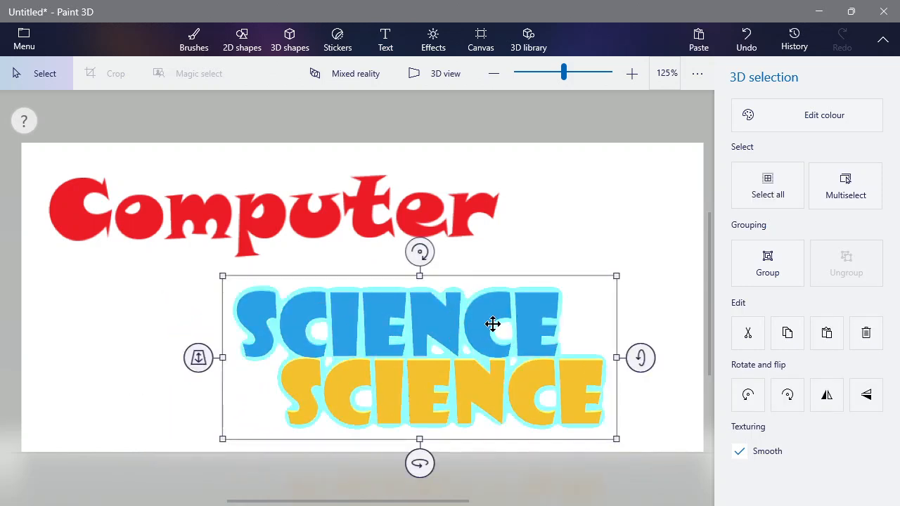
pyautogui.click(770, 271)
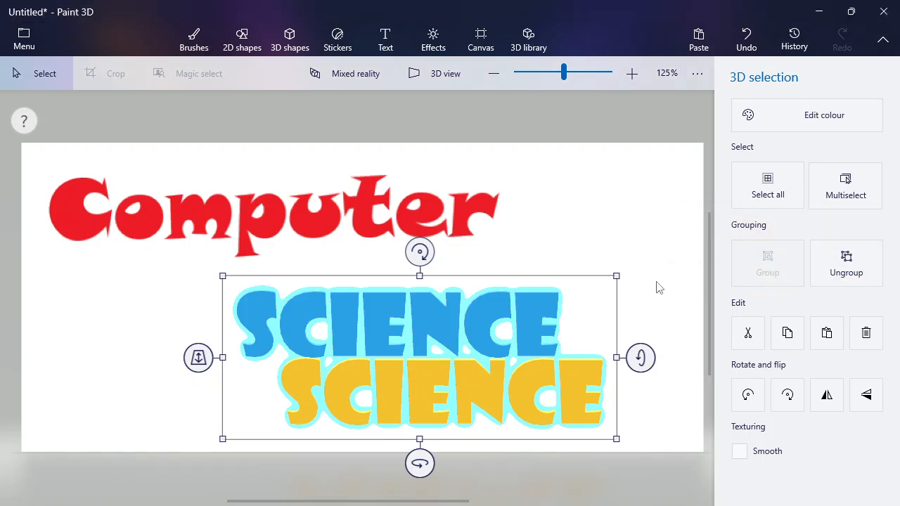
pyautogui.click(683, 315)
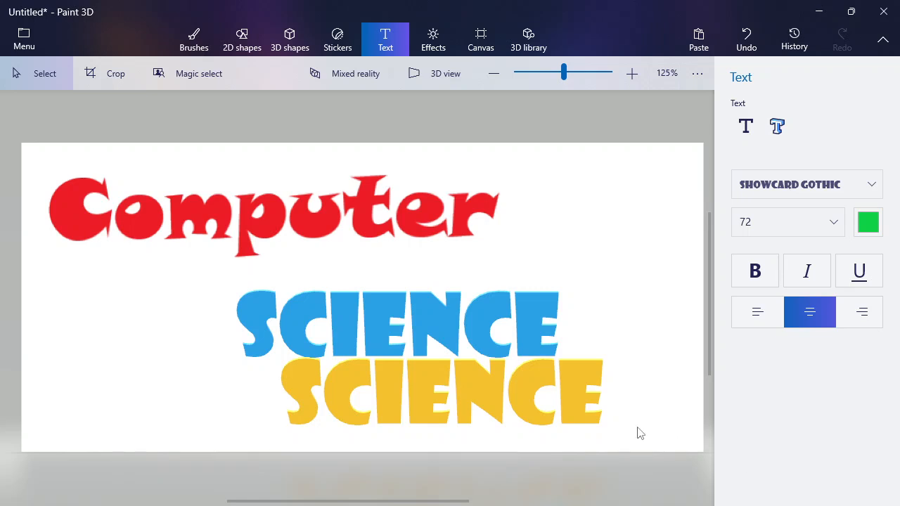
# - Move the grouped "Science" texts slightly further up and to the right, and ungroup them
pyautogui.click(424, 306)
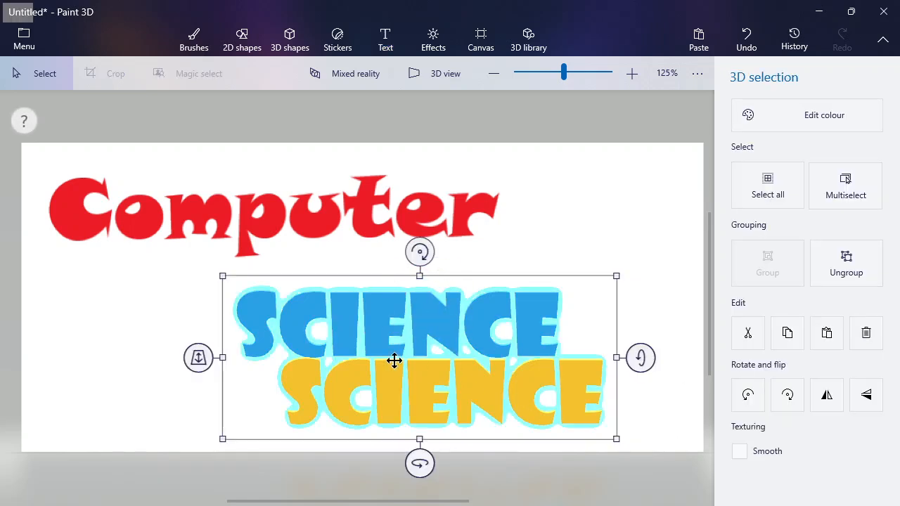
pyautogui.moveTo(422, 322); pyautogui.dragTo(445, 307)
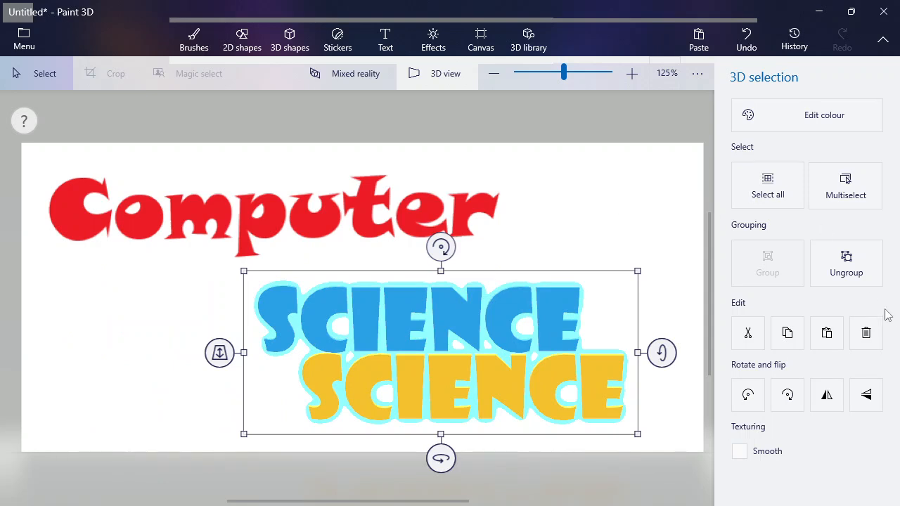
pyautogui.click(854, 271)
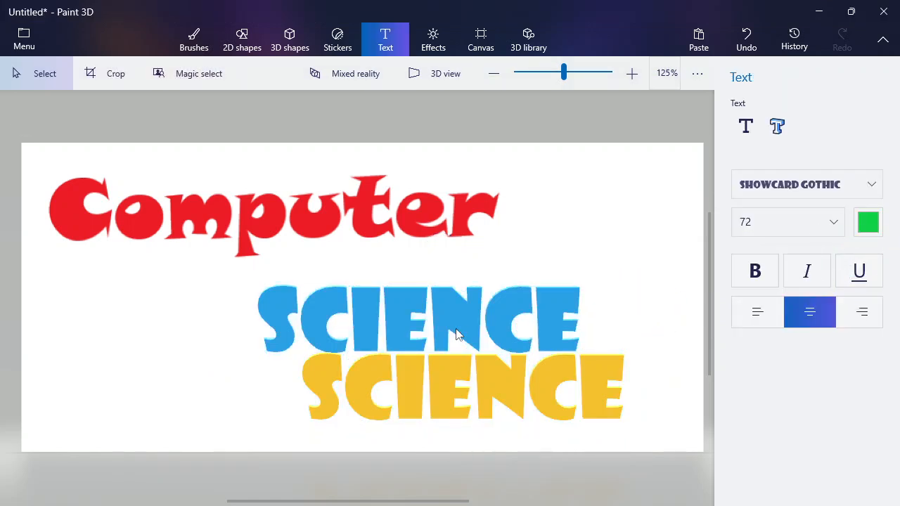
# - Shift the light blue "Science" slightly left and the gold "Science" slightly right as separate objects, and clear the selection
pyautogui.click(402, 318)
pyautogui.moveTo(401, 318)
pyautogui.mouseDown()
pyautogui.moveTo(267, 316)
pyautogui.moveTo(389, 317)
pyautogui.mouseUp()
pyautogui.click(460, 385)
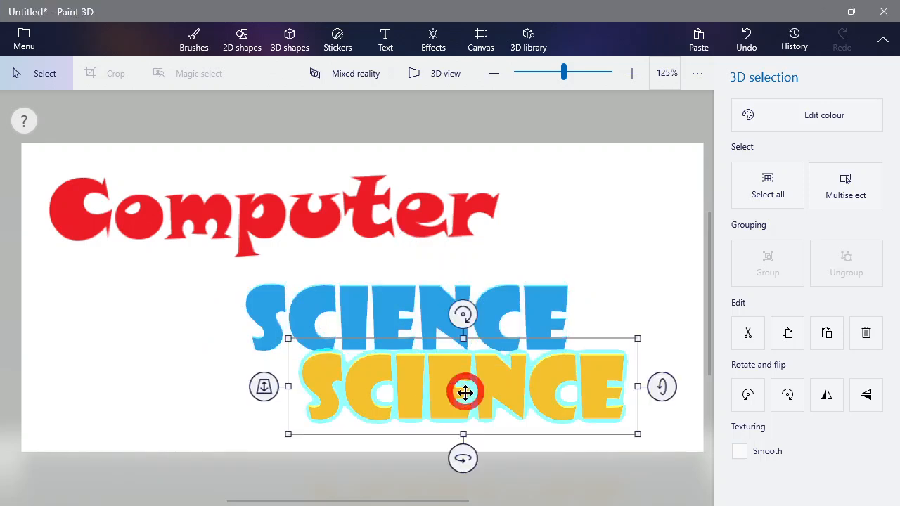
pyautogui.moveTo(443, 384); pyautogui.dragTo(466, 384)
pyautogui.click(663, 260)
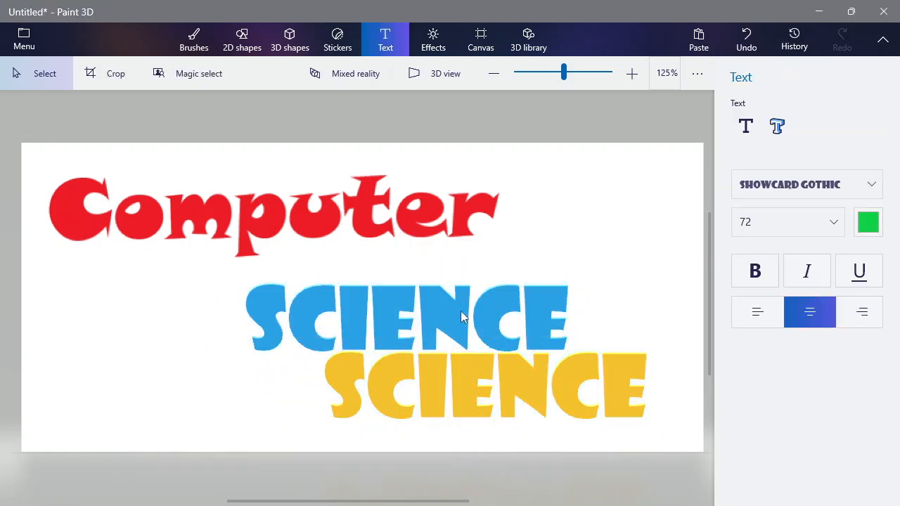
# - Group the two "Science" texts again and rotate the group slightly anticlockwise in the plane of the canvas
pyautogui.moveTo(208, 270); pyautogui.dragTo(718, 458)
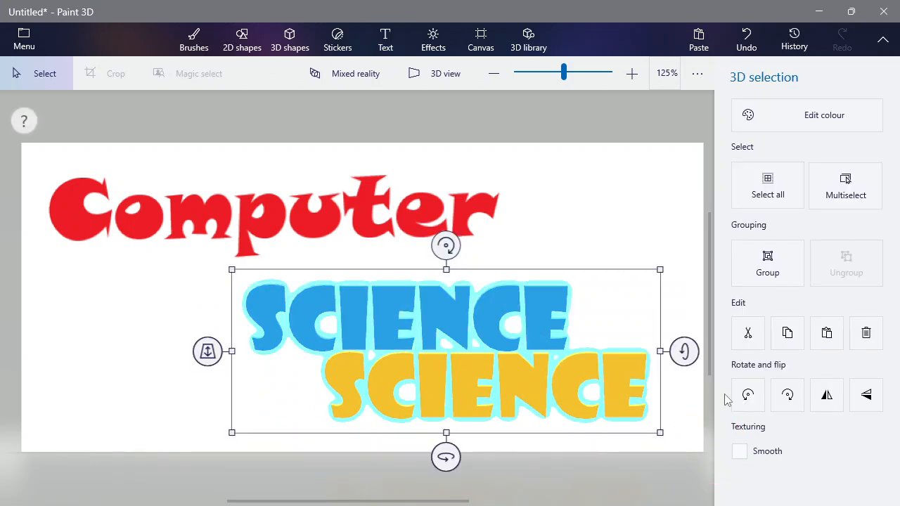
pyautogui.click(772, 276)
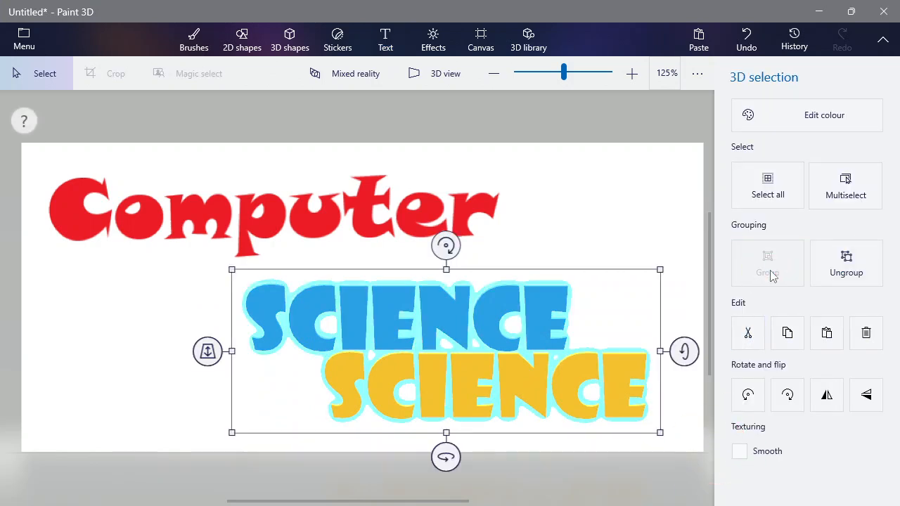
pyautogui.click(609, 251)
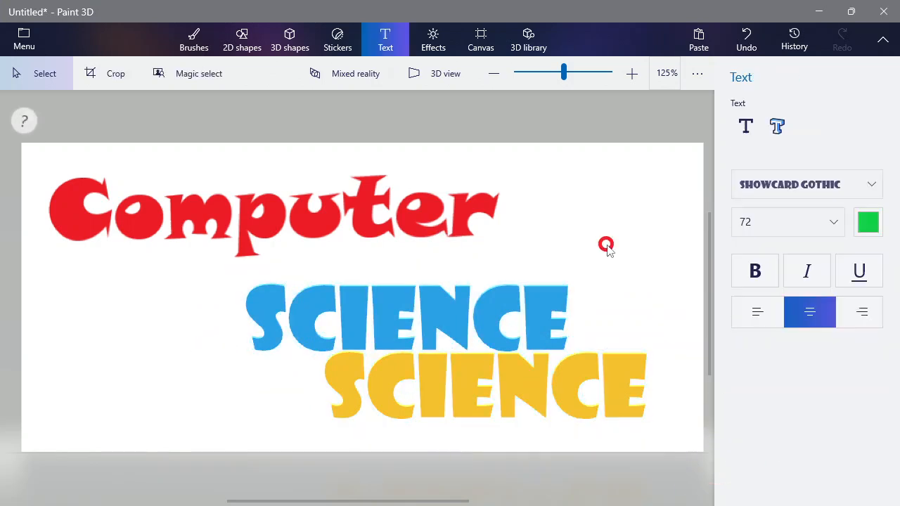
pyautogui.click(444, 315)
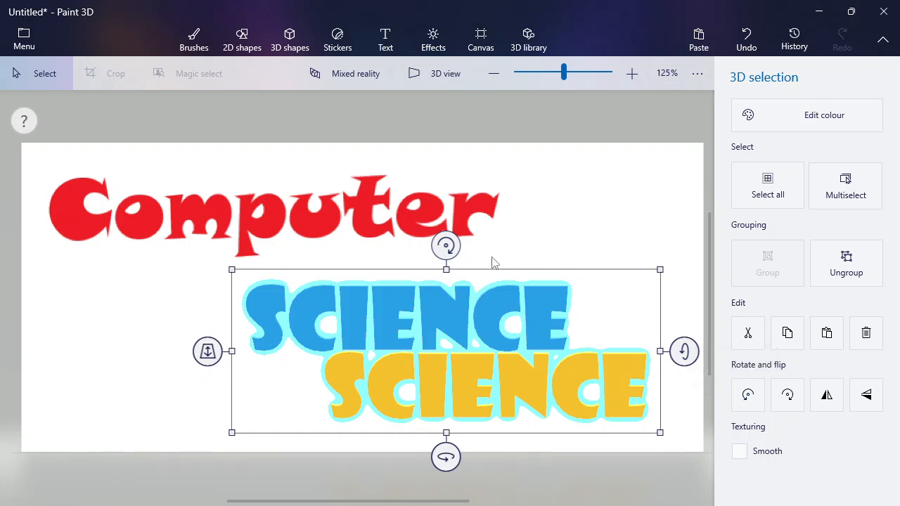
pyautogui.moveTo(445, 244)
pyautogui.mouseDown()
pyautogui.moveTo(407, 249)
pyautogui.moveTo(468, 253)
pyautogui.moveTo(436, 250)
pyautogui.mouseUp()
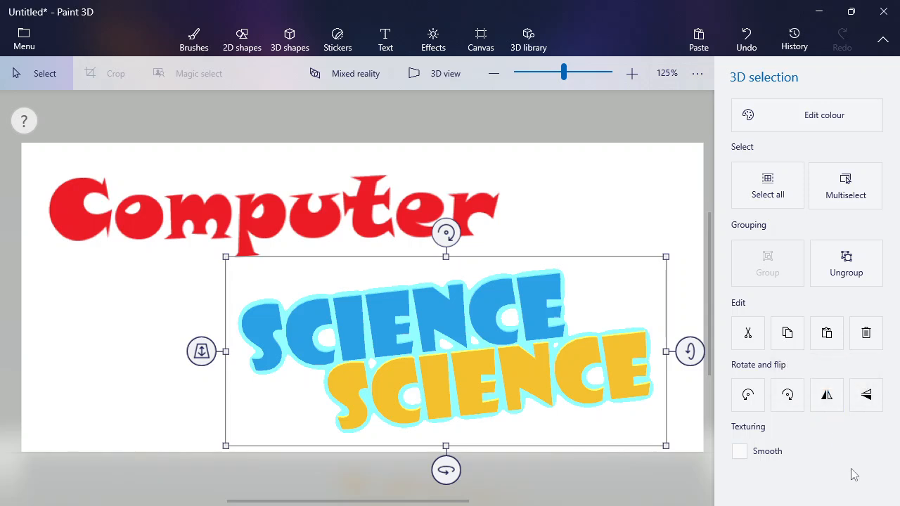
# - Flip the "Science" group horizontally and back, and flip it vertically and back
pyautogui.click(826, 394)
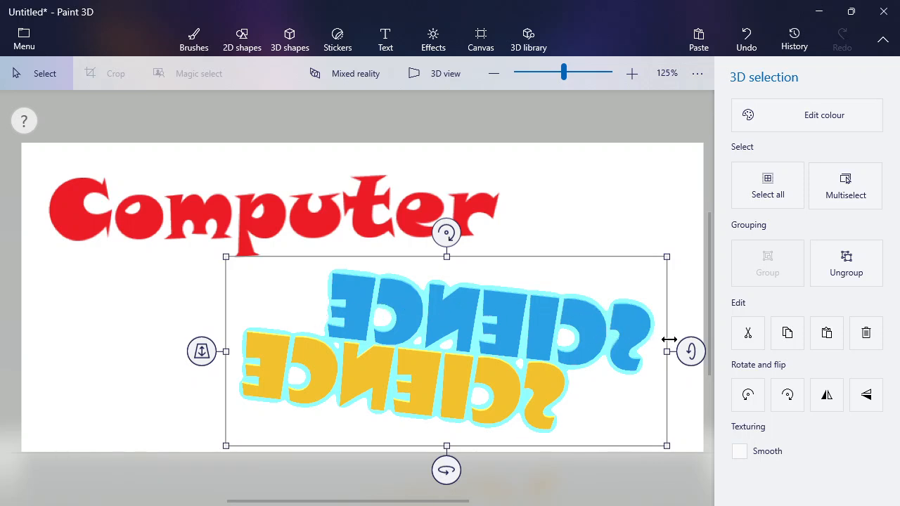
pyautogui.click(827, 397)
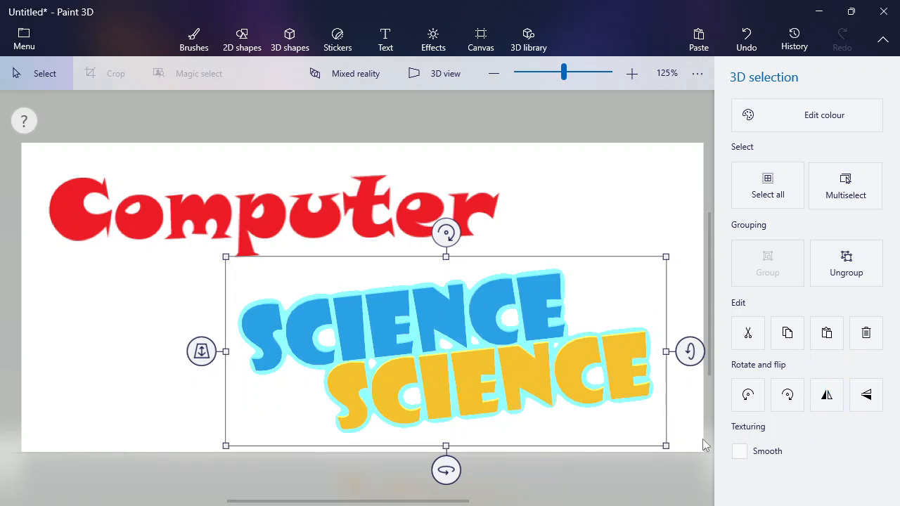
pyautogui.click(870, 402)
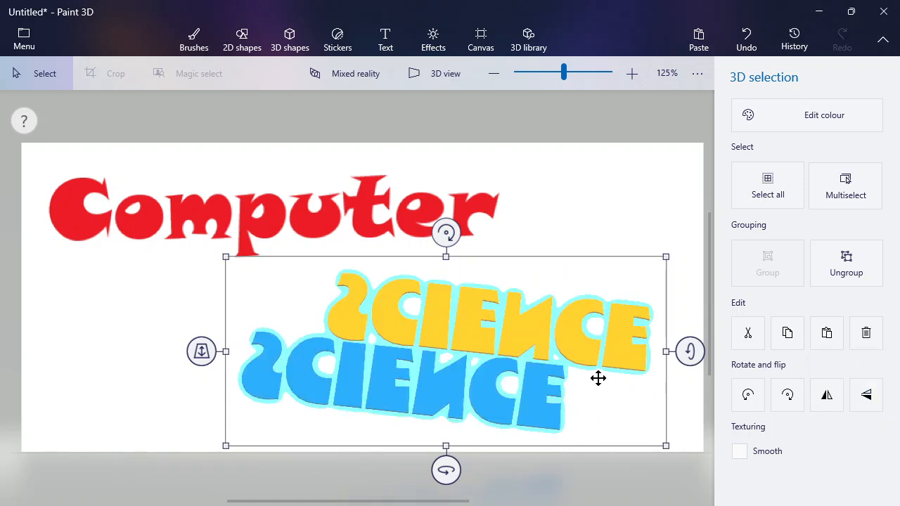
pyautogui.click(864, 395)
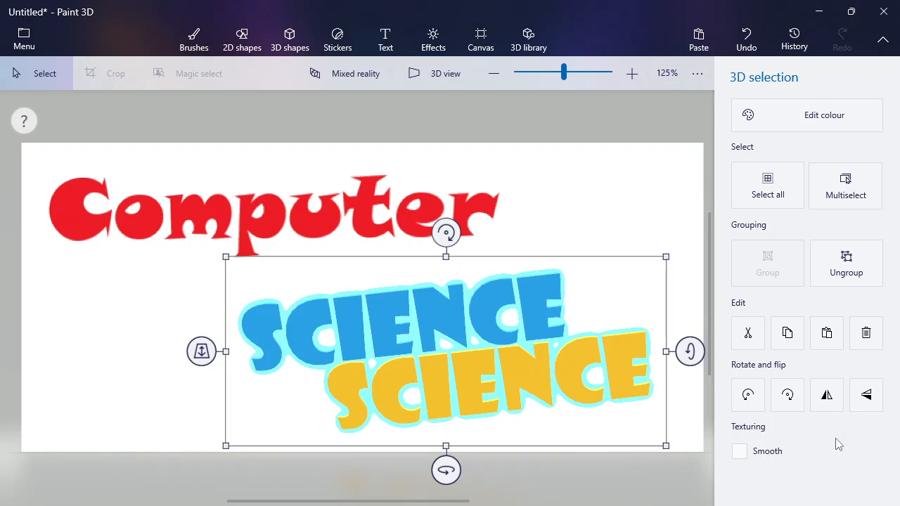
# - Switch smooth texturing on and off again for the "Science" group and deselect it
pyautogui.click(739, 452)
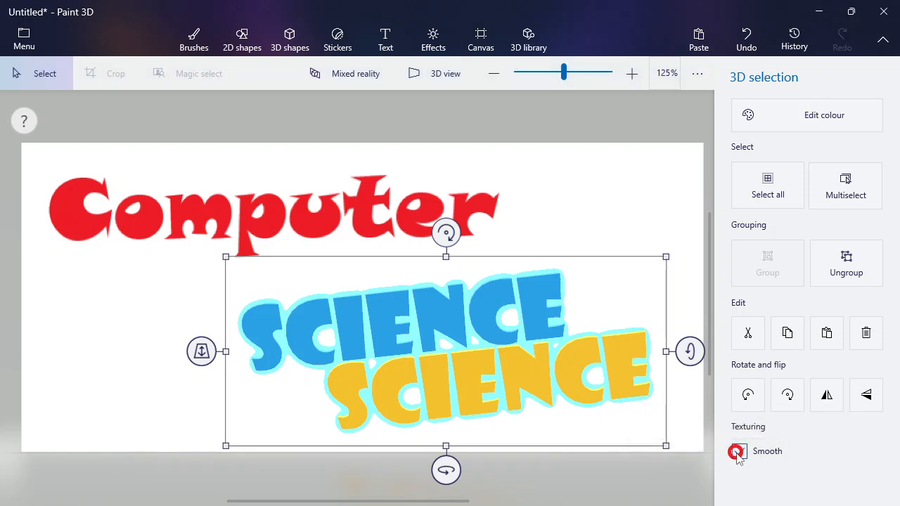
pyautogui.click(738, 451)
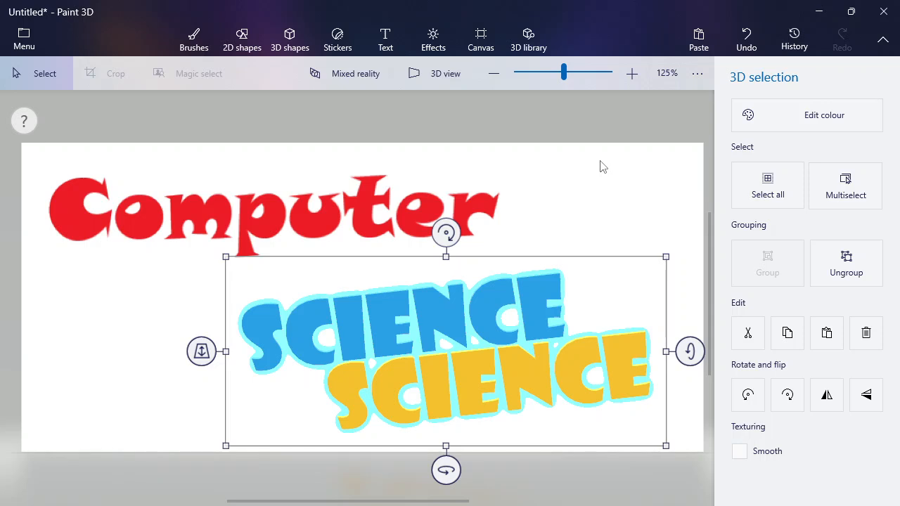
pyautogui.click(239, 223)
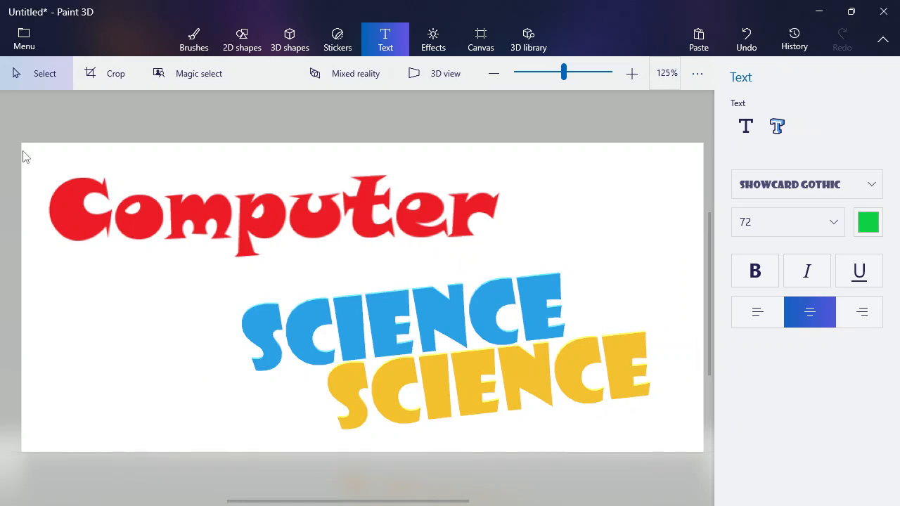
# - Tilt the "Science" group about its horizontal axis so the top faces of the letters show, and deselect it
pyautogui.click(454, 314)
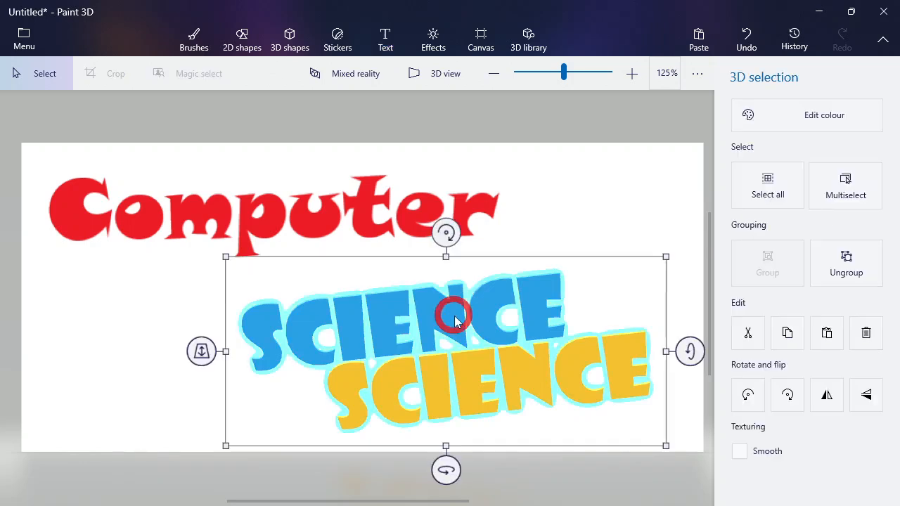
pyautogui.moveTo(689, 351); pyautogui.dragTo(663, 380)
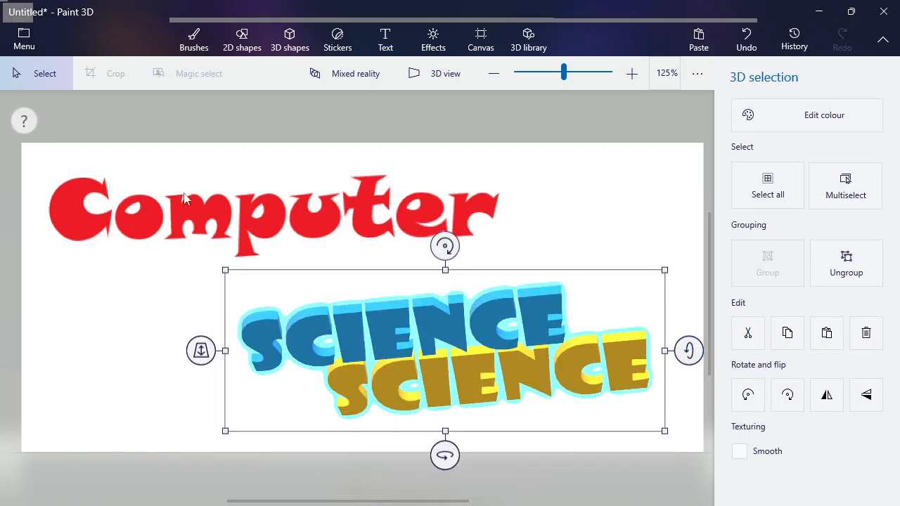
pyautogui.click(173, 209)
# - Select the area around the red 2D "Computer" text, move it up and to the left, and deselect it
pyautogui.moveTo(26, 161); pyautogui.dragTo(614, 279)
pyautogui.moveTo(429, 232); pyautogui.dragTo(414, 208)
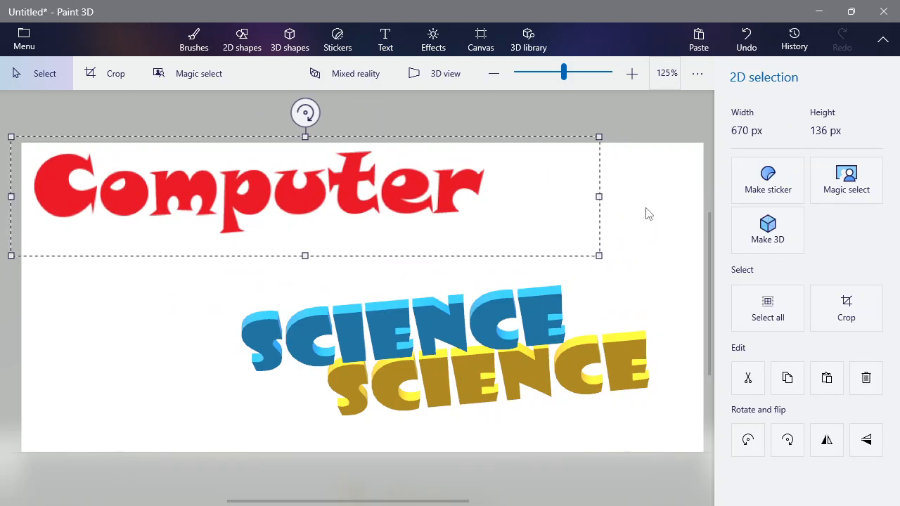
pyautogui.click(645, 210)
# - Move the "Science" group up and to the left, and rotate it about its vertical and horizontal axes to face forward
pyautogui.click(428, 320)
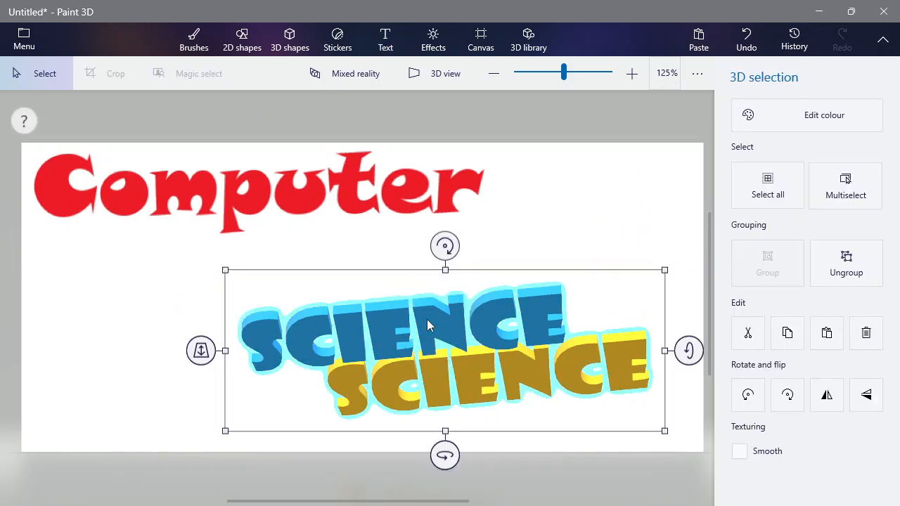
pyautogui.moveTo(430, 331); pyautogui.dragTo(400, 306)
pyautogui.moveTo(415, 433); pyautogui.dragTo(438, 433)
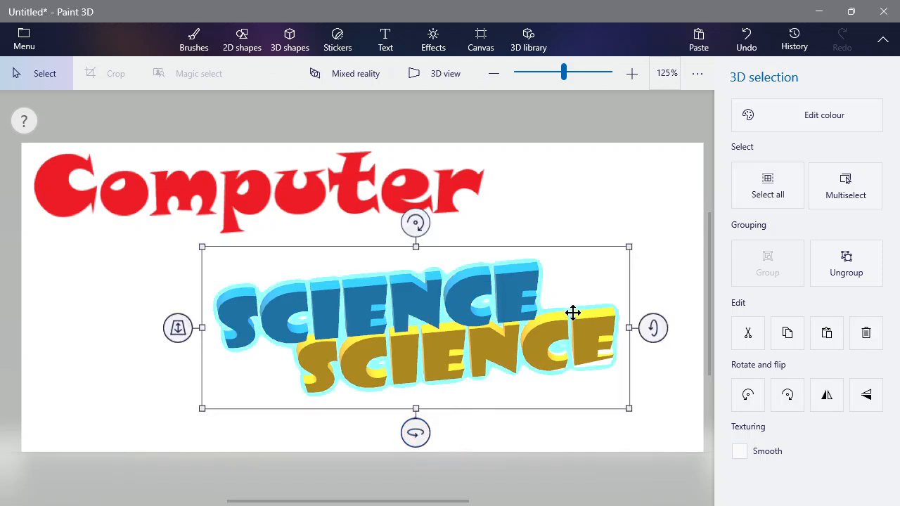
pyautogui.moveTo(651, 326); pyautogui.dragTo(651, 308)
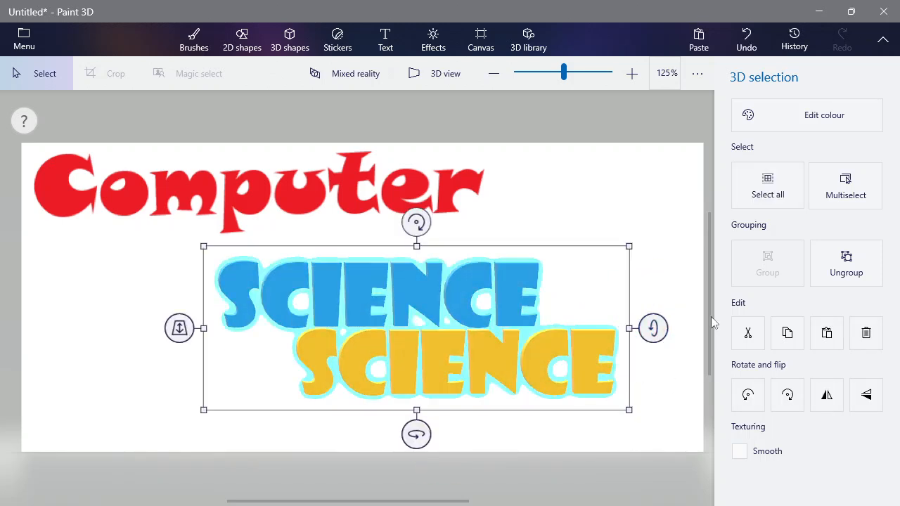
pyautogui.click(698, 279)
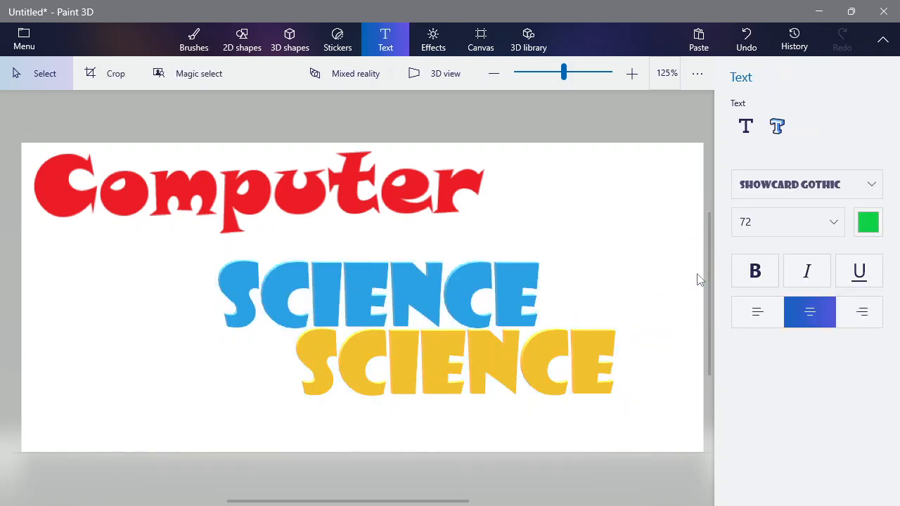